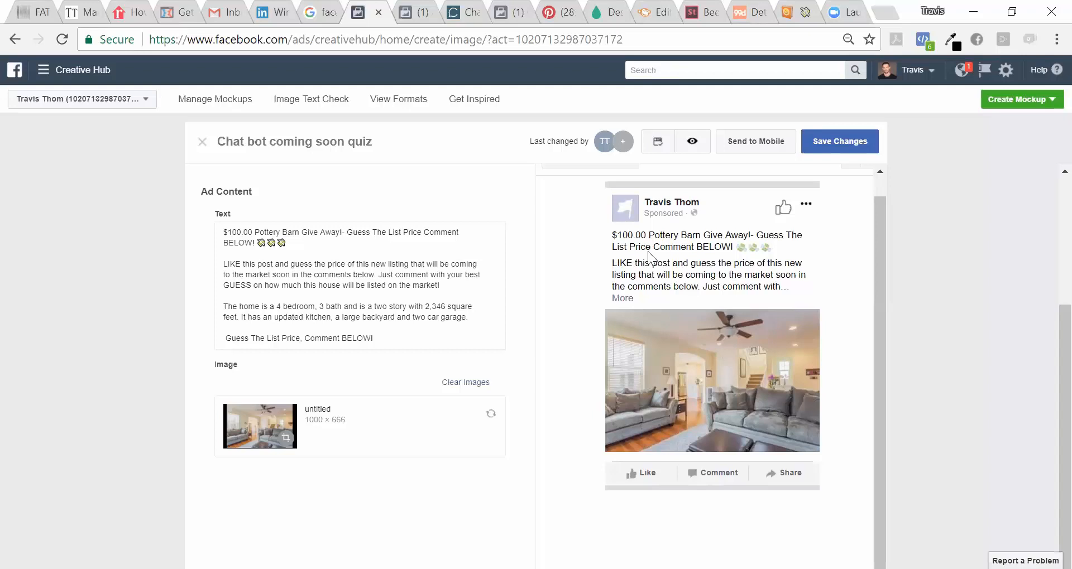
Insert "Gift Card" after "Pottery Barn" in the first line of the mockup's ad text
left_click(301, 233)
type("Gift Card")
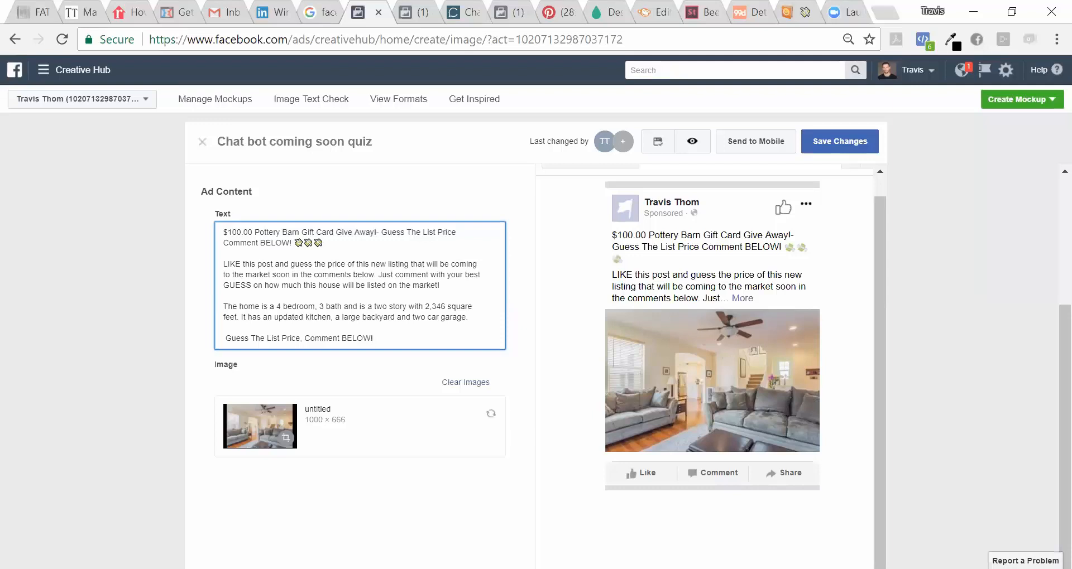
left_click(518, 296)
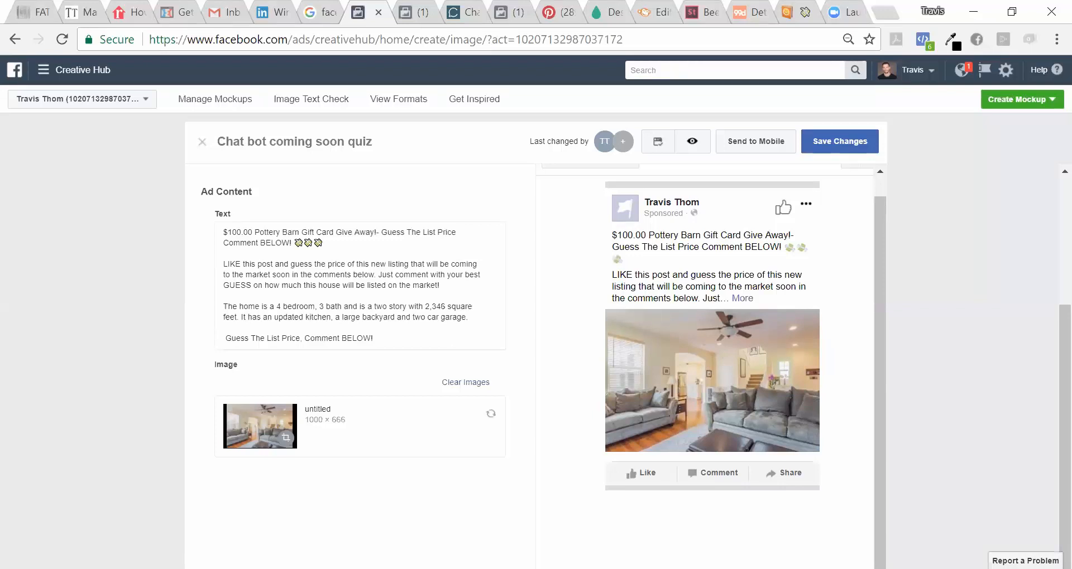
left_click(373, 338)
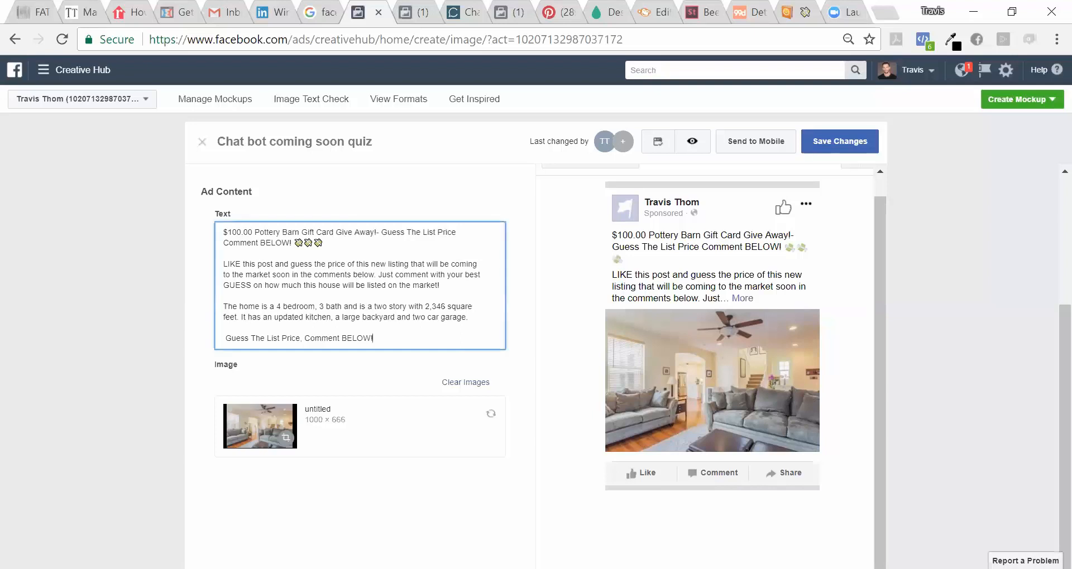
left_click(451, 369)
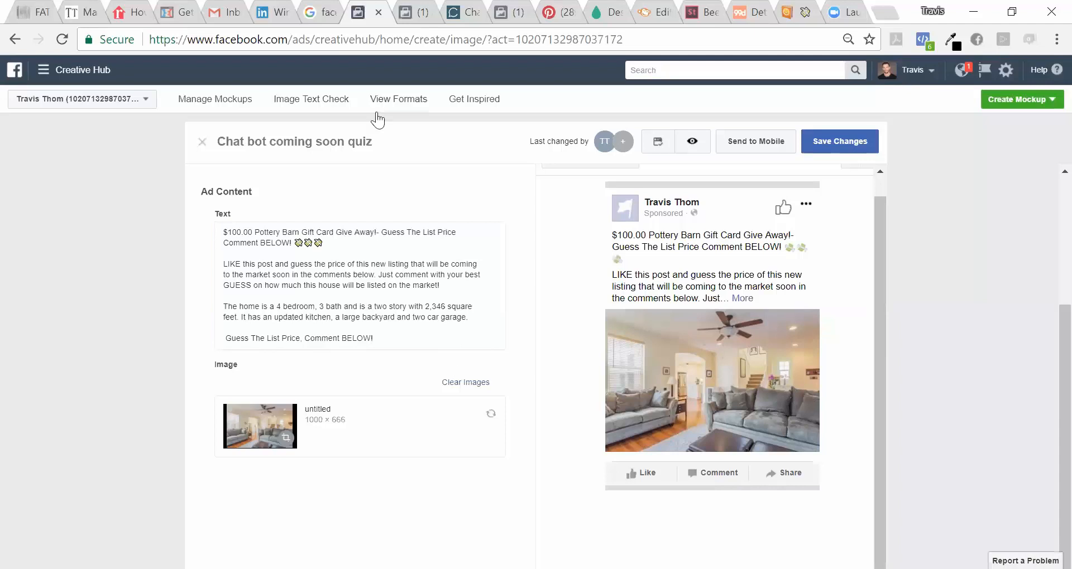
Switch to Ads Manager and choose Engagement as the new campaign's marketing objective
left_click(409, 11)
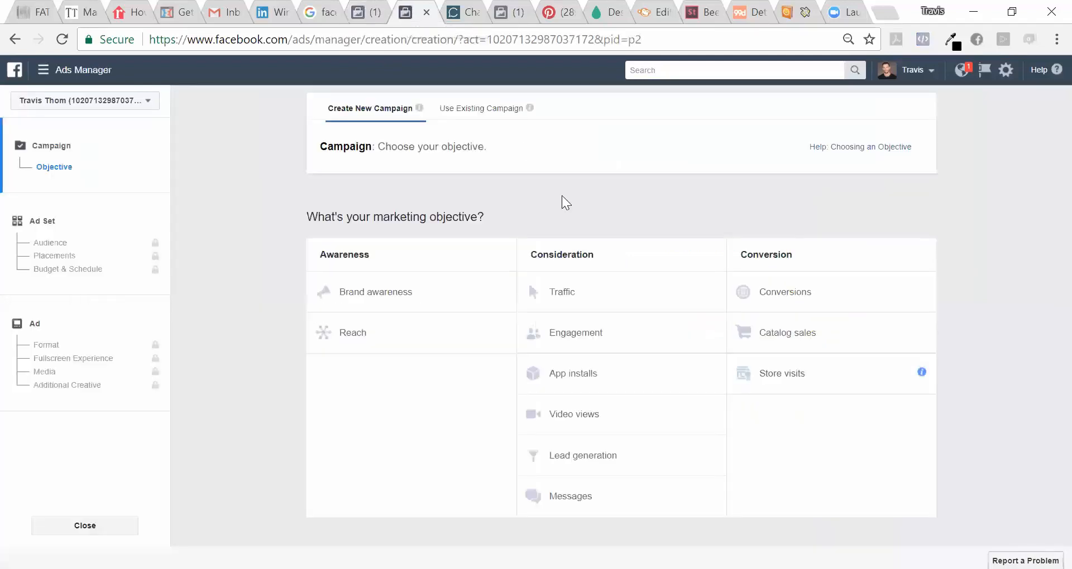
left_click(622, 338)
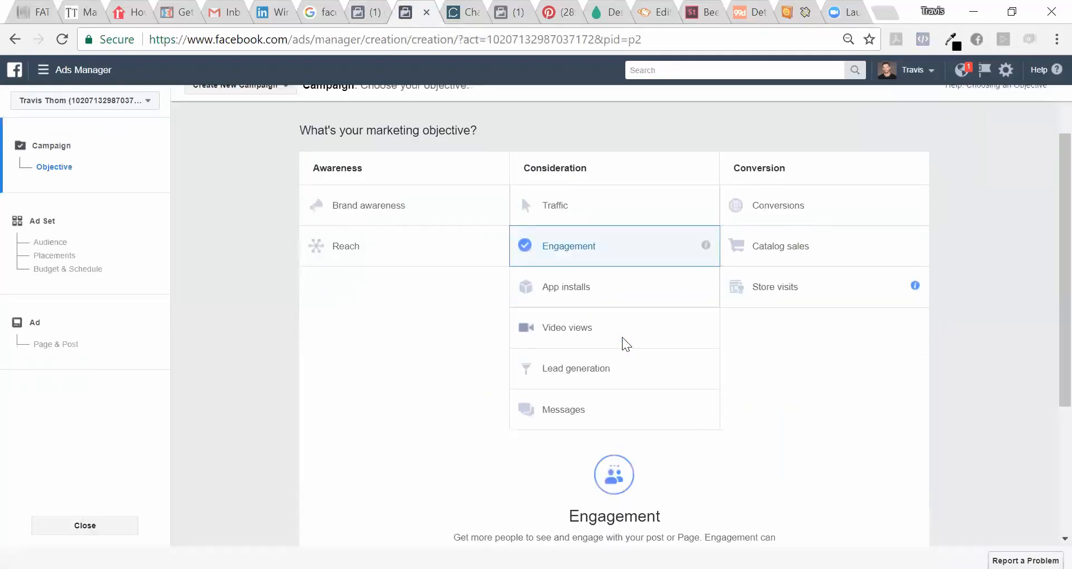
scroll(1045, 386, "down", 4)
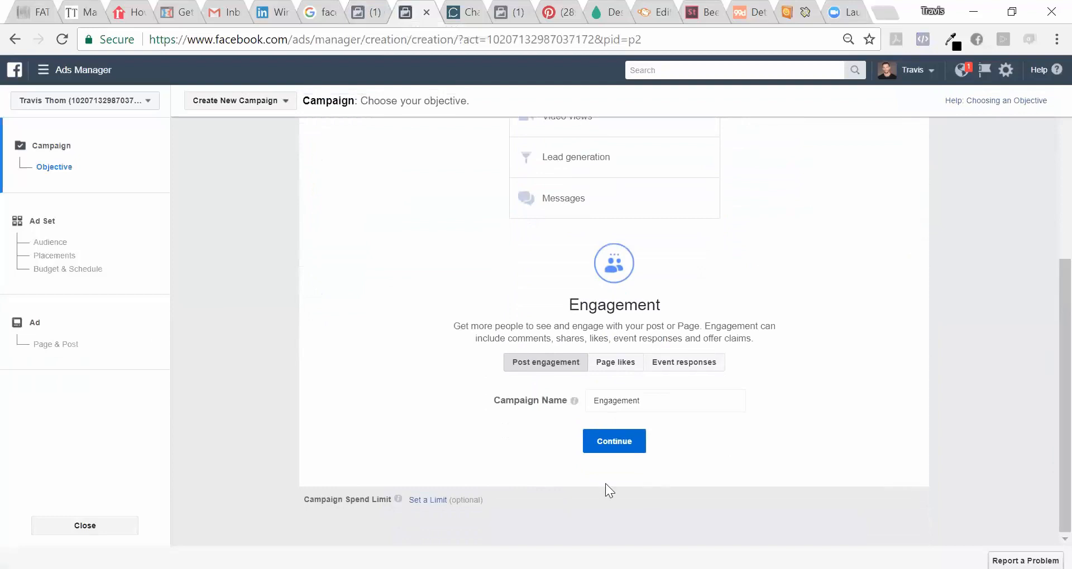
Name the campaign "Coming Soon Bot Contest" and continue to the ad set setup
left_click(591, 399)
key("ctrl+a")
key("BackSpace")
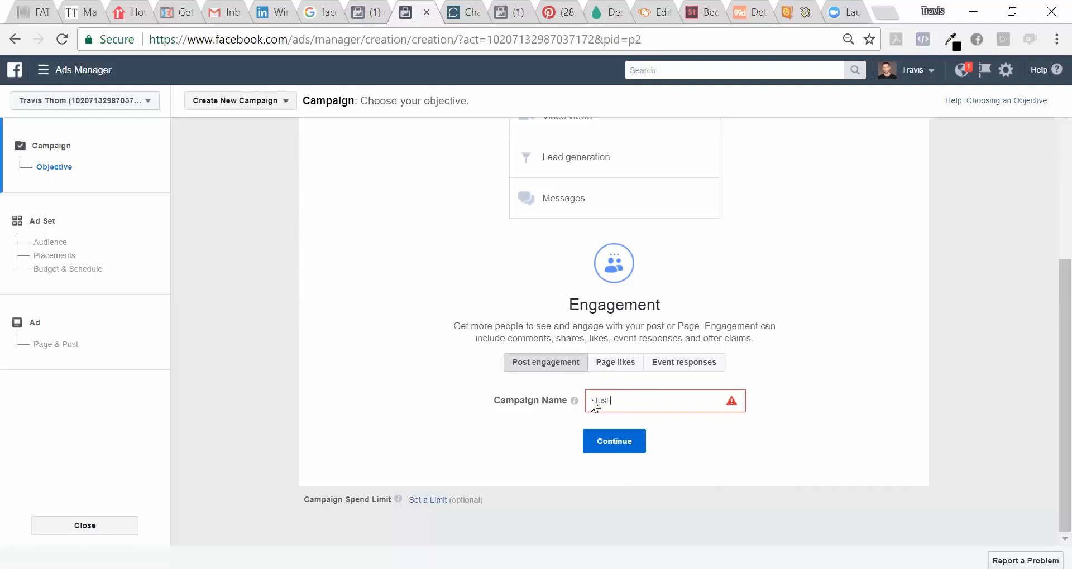
type("Coming Soon Bot Quiz")
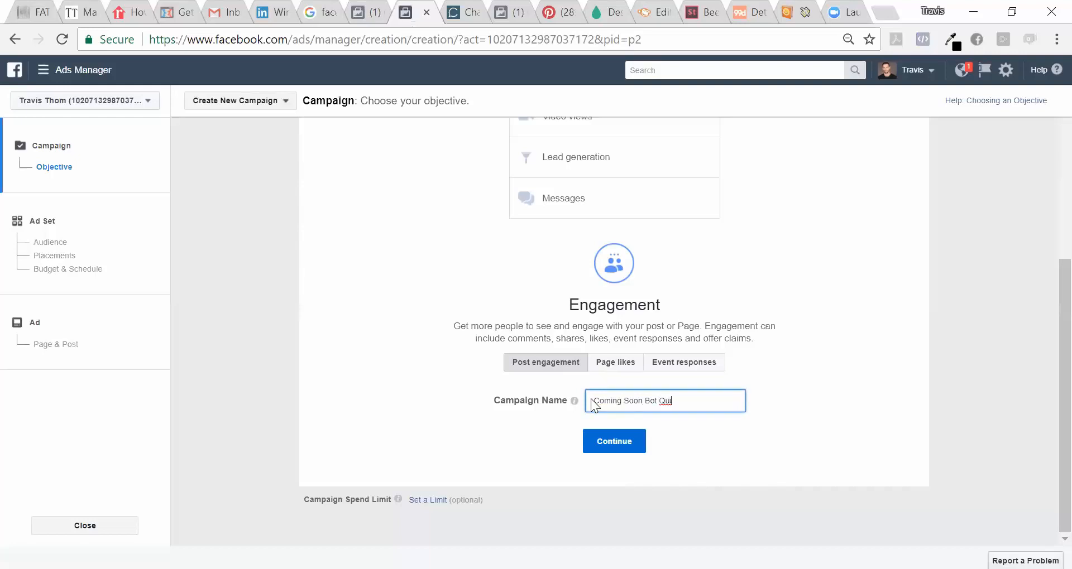
key("ctrl+shift+Left")
key("BackSpace")
type("Contest")
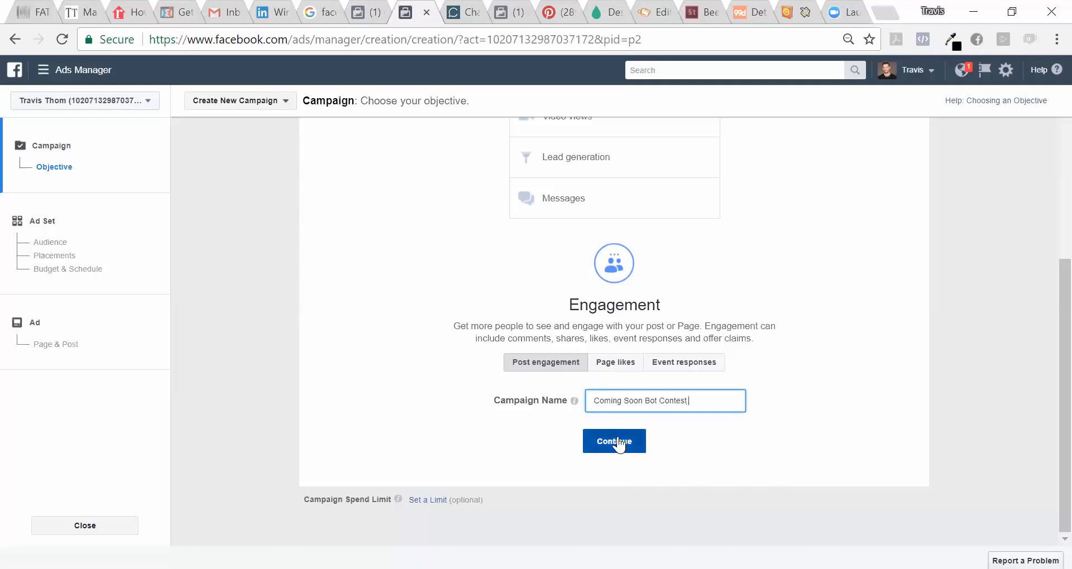
left_click(618, 442)
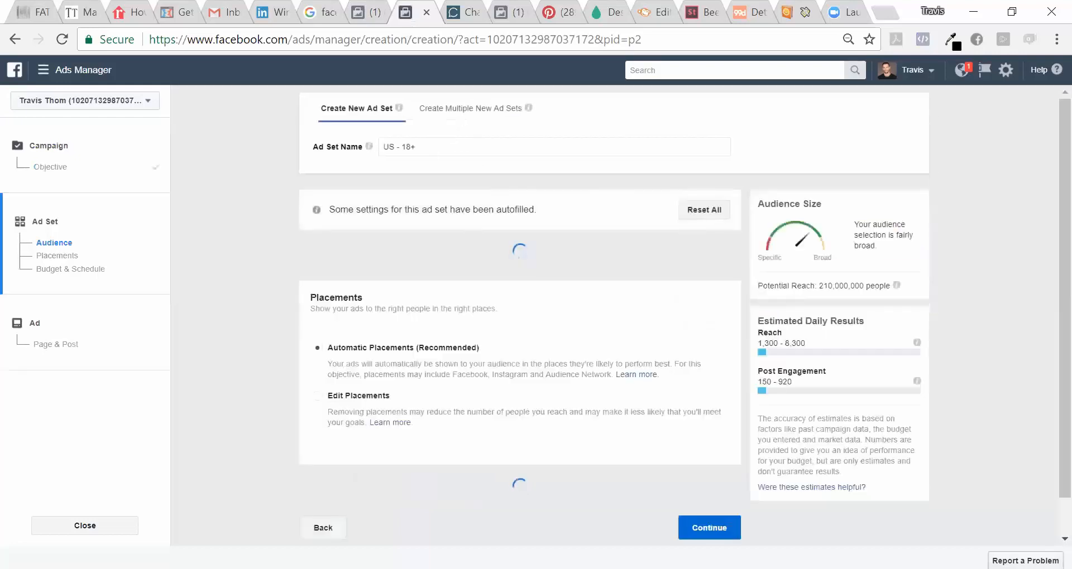
Rename the ad set as "Messenger Engagement"
left_click_drag(421, 148, 378, 146)
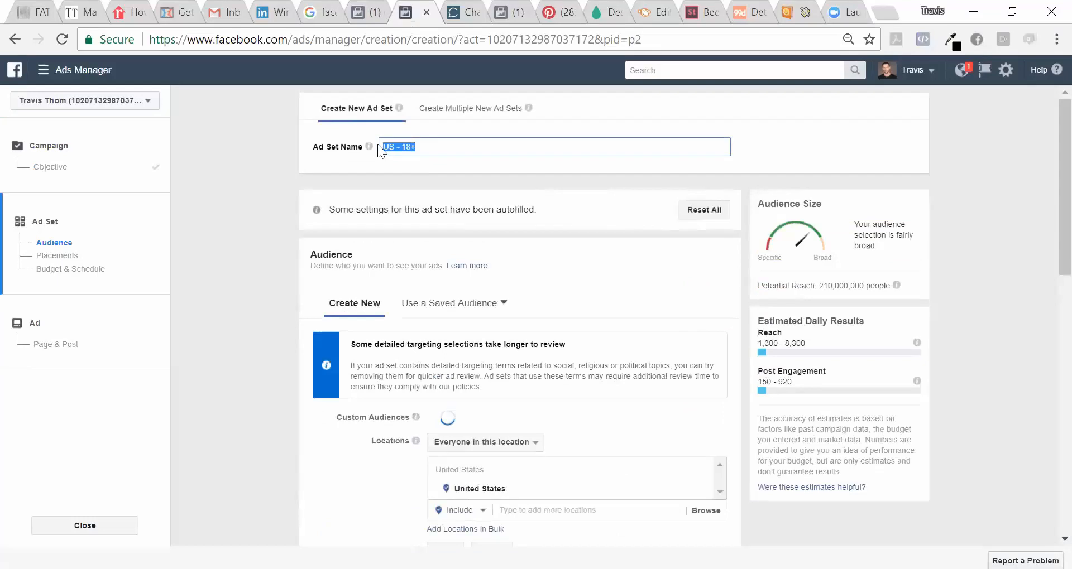
key("BackSpace")
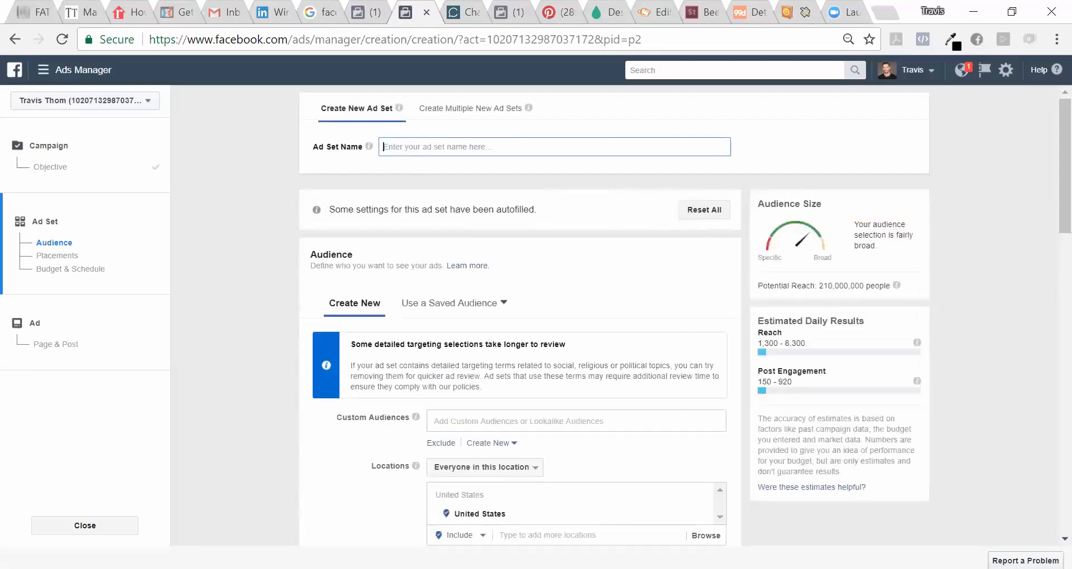
type("Messenger Engagemen")
Set the audience location to Denver, Colorado, and limit it to people who live in this location
scroll(1045, 195, "down", 4)
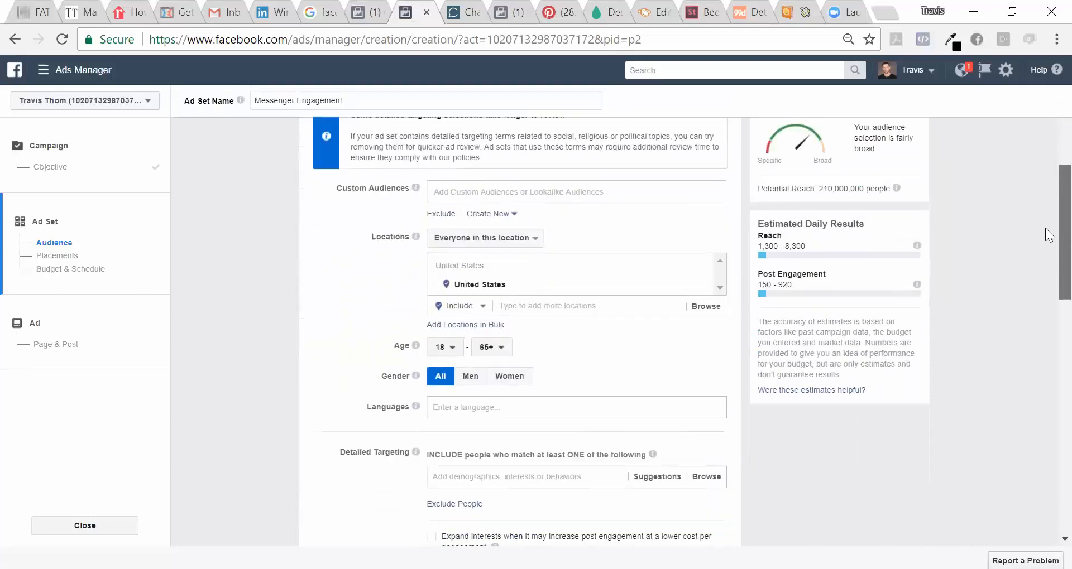
scroll(1045, 253, "down", 1)
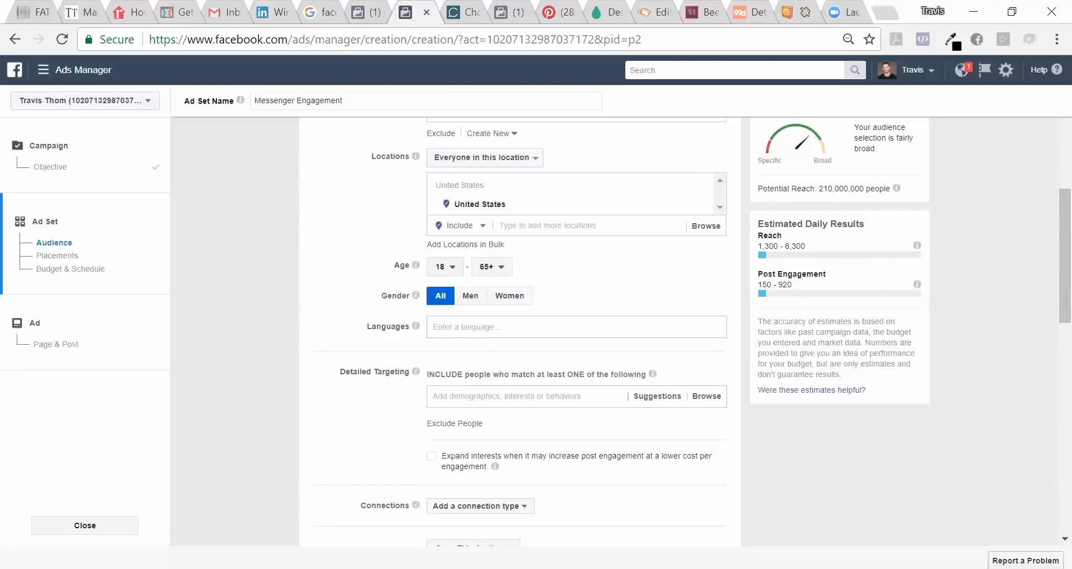
left_click(547, 226)
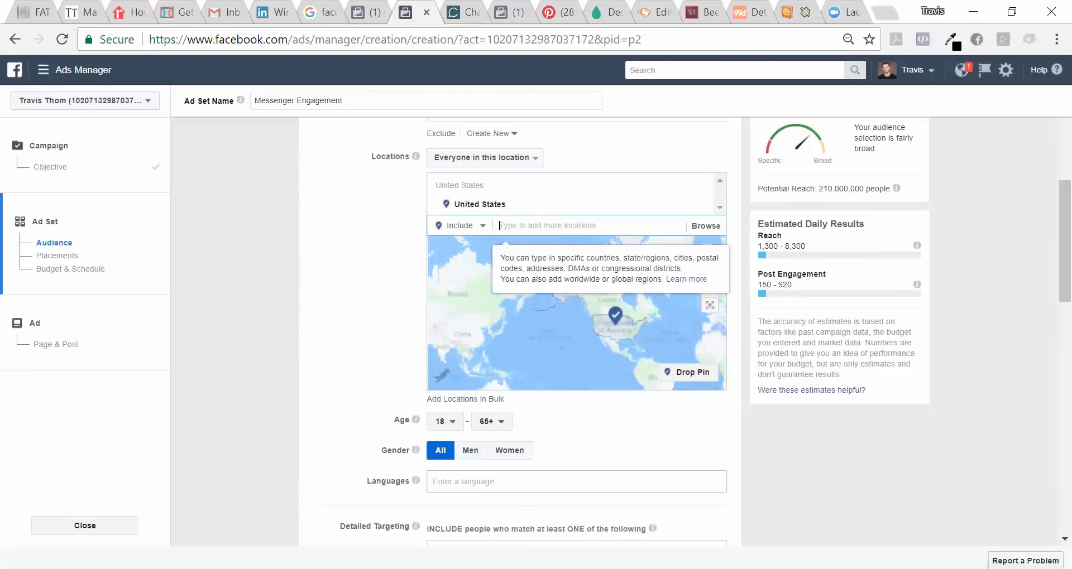
type("Denver")
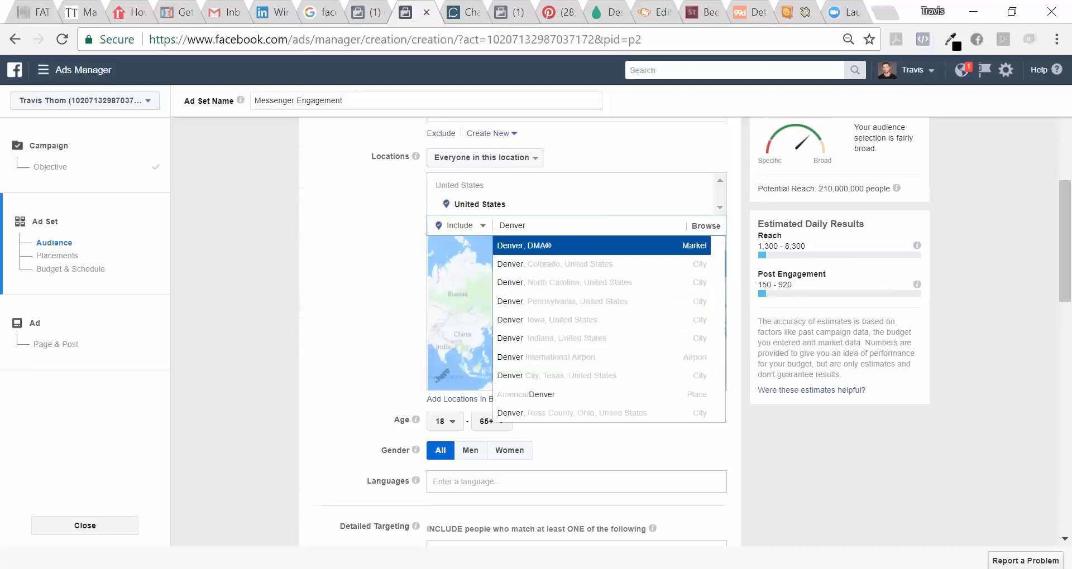
left_click(567, 265)
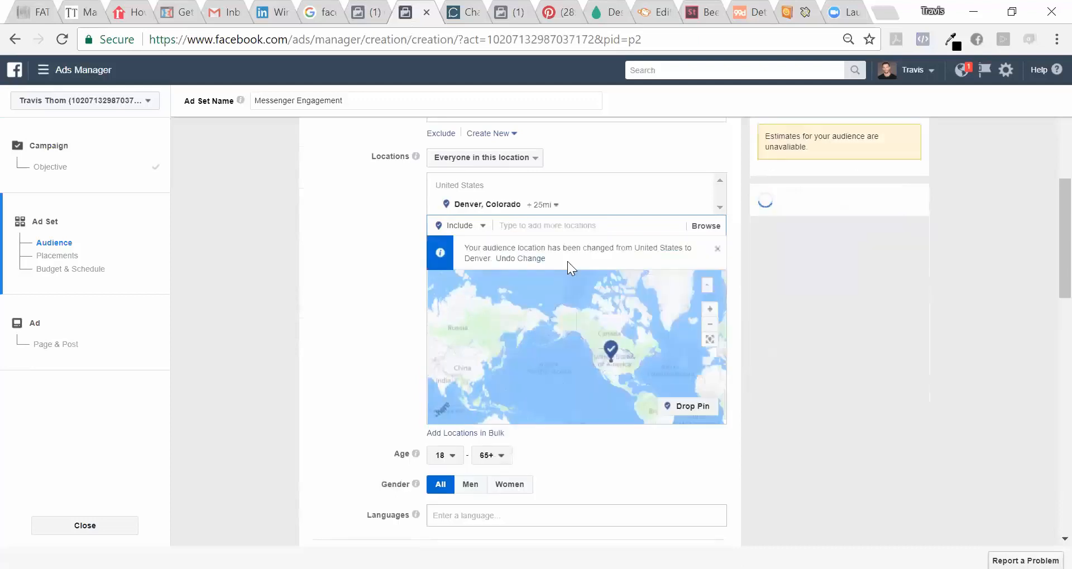
left_click(514, 159)
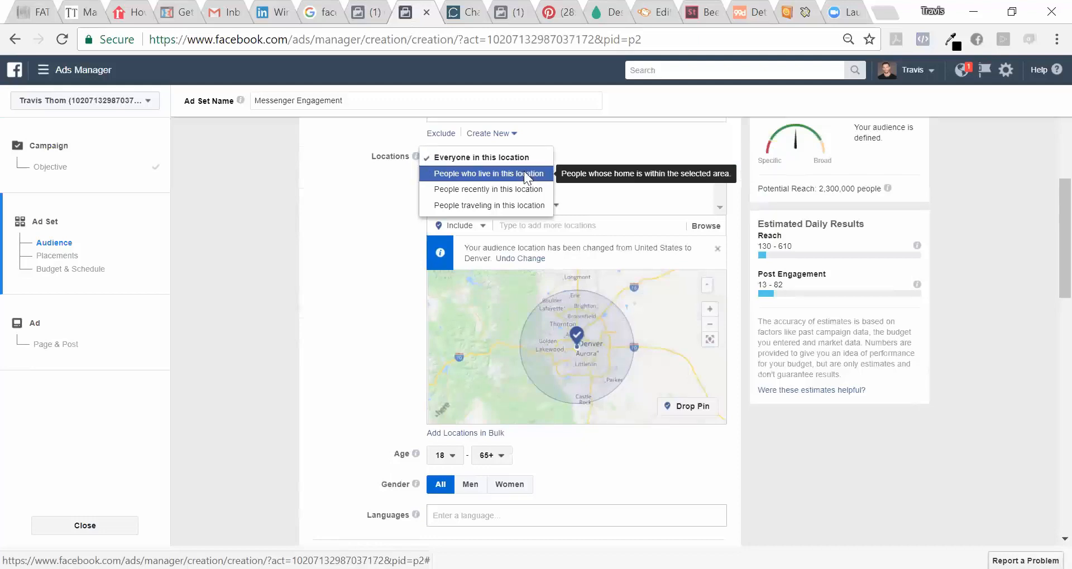
left_click(525, 174)
Set the audience age range to 27 to 59
scroll(1047, 290, "down", 5)
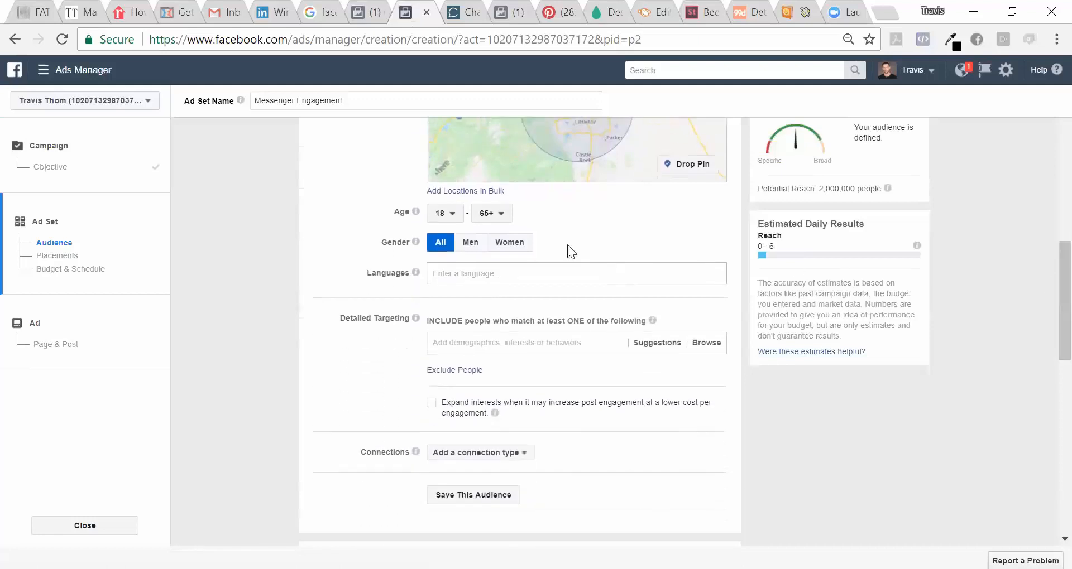
left_click(445, 213)
scroll(471, 393, "down", 3)
scroll(471, 394, "down", 2)
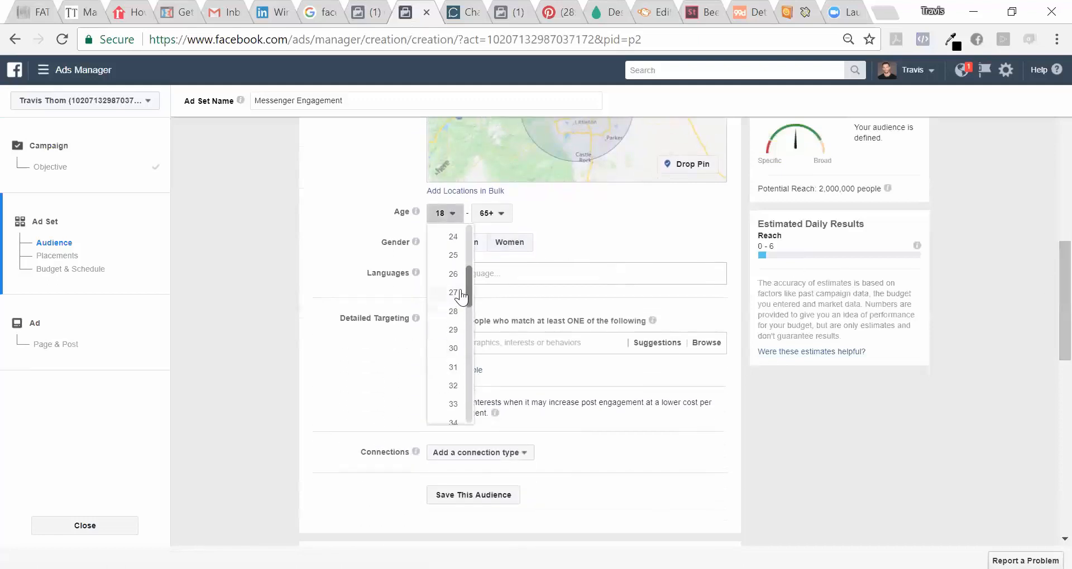
left_click(458, 291)
left_click(501, 222)
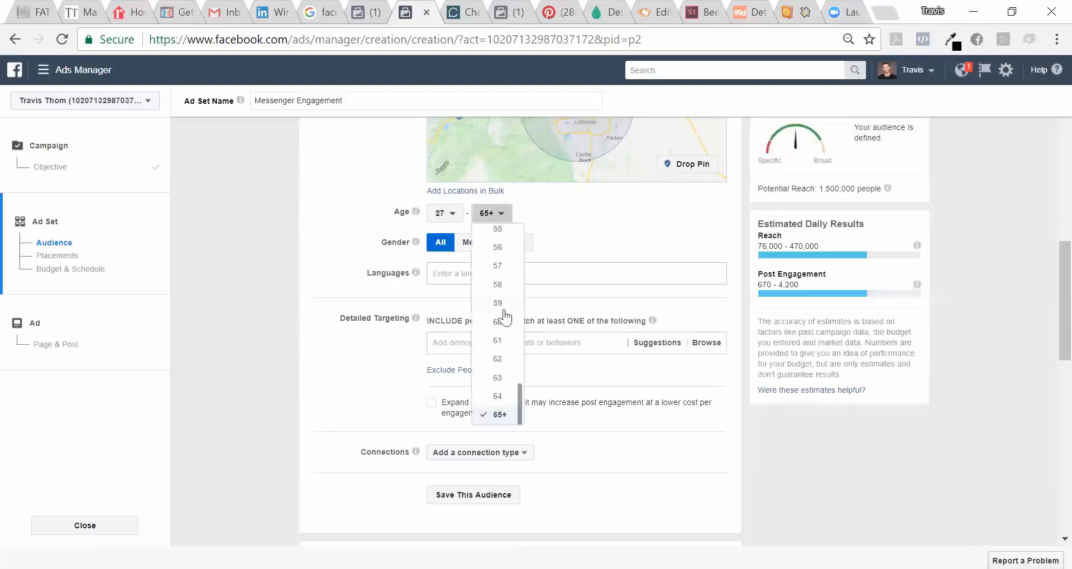
left_click(498, 303)
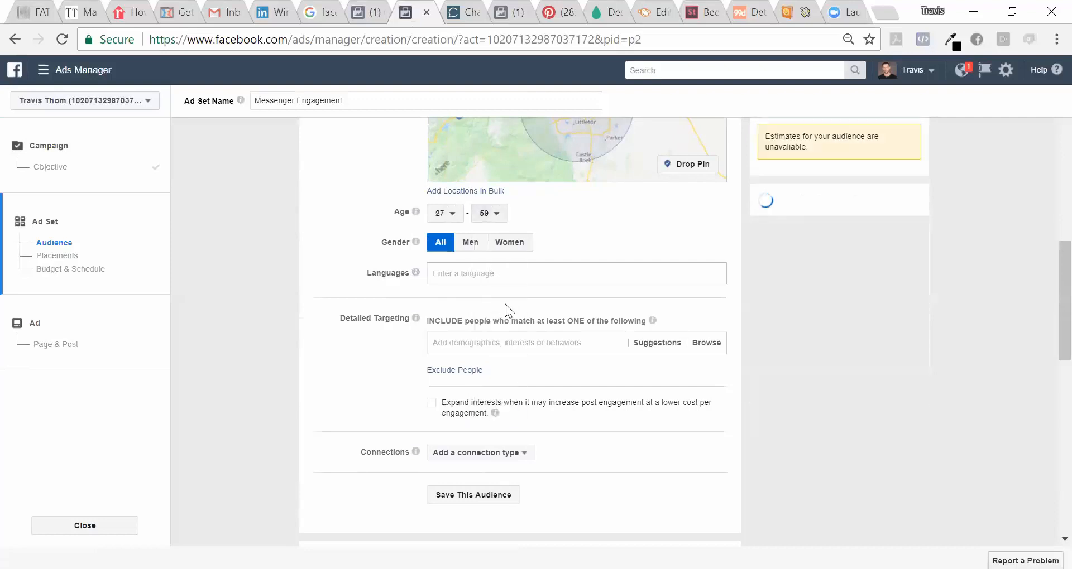
Include Likely to move, Buying a House, House Hunting, Zillow and realtor.com in the audience's detailed targeting
left_click(503, 343)
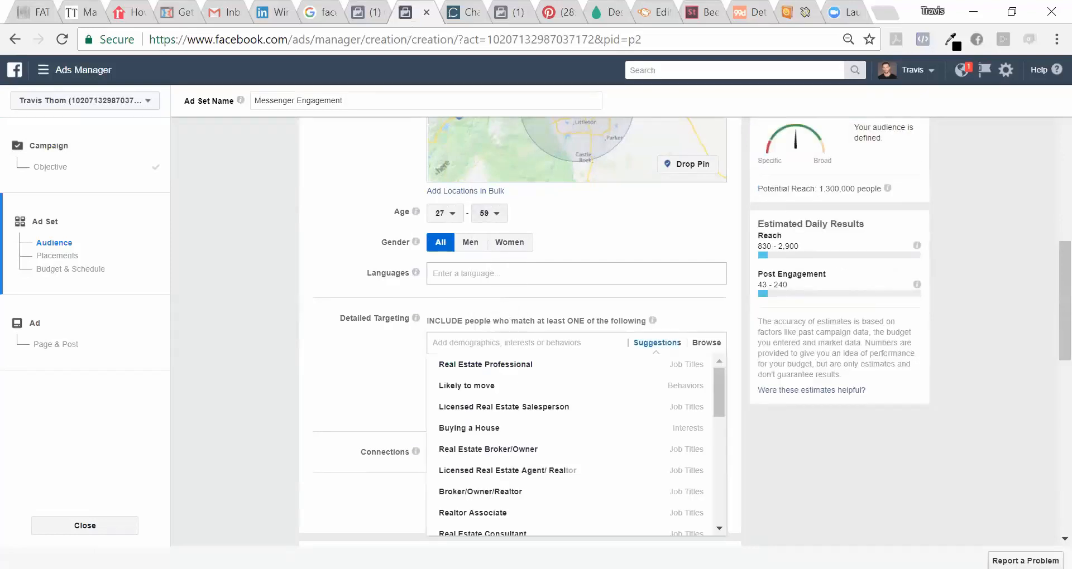
left_click(512, 393)
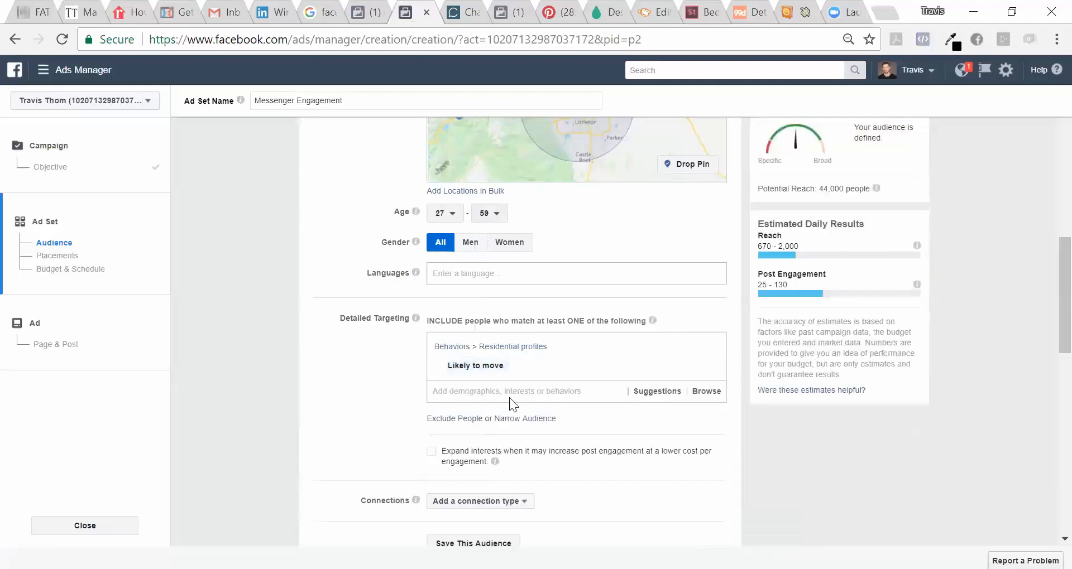
type("buying a house")
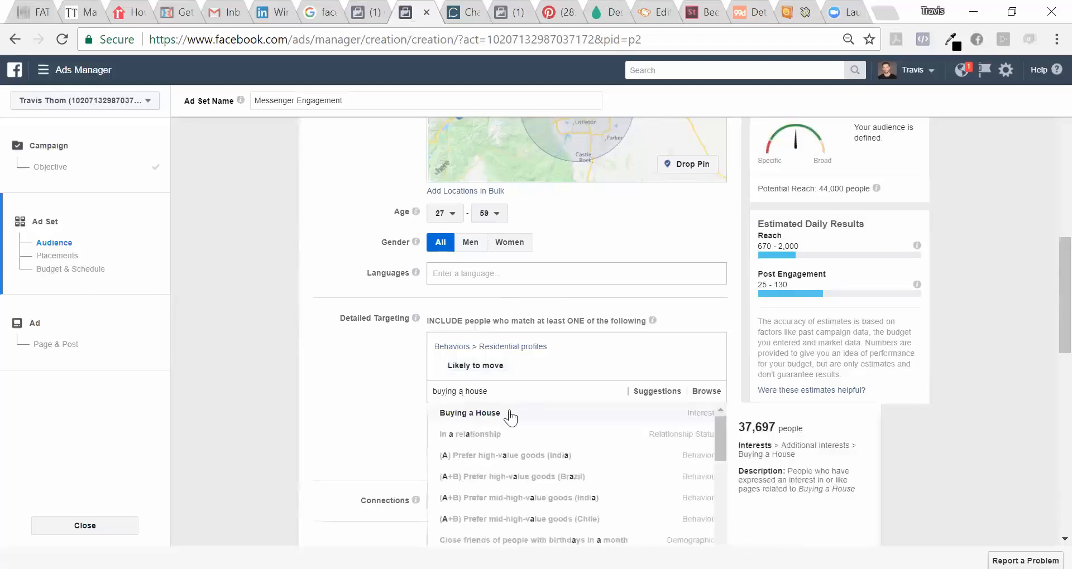
left_click(509, 413)
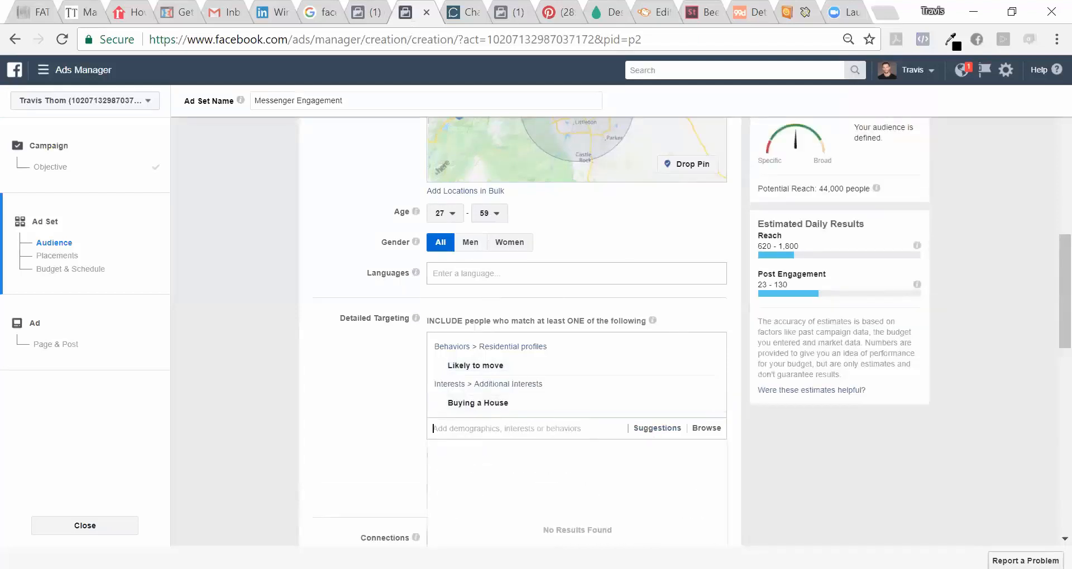
type("house hunting")
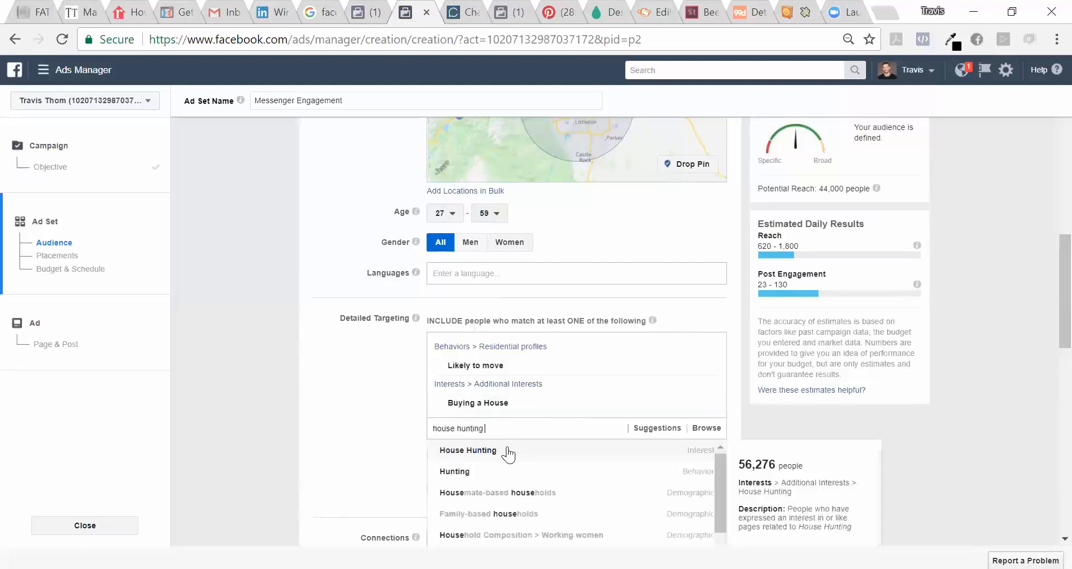
left_click(508, 450)
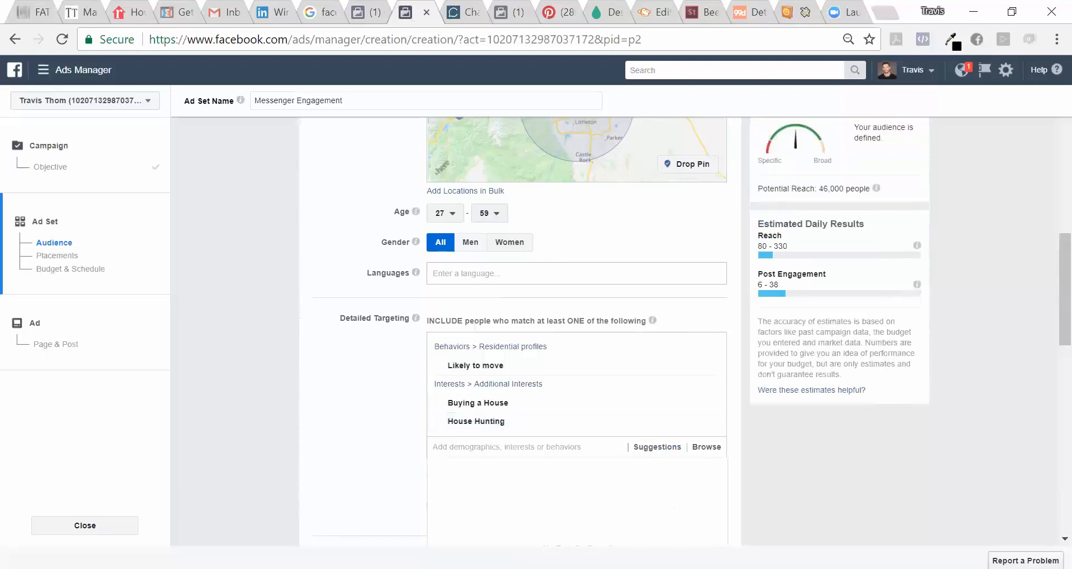
type("zillow")
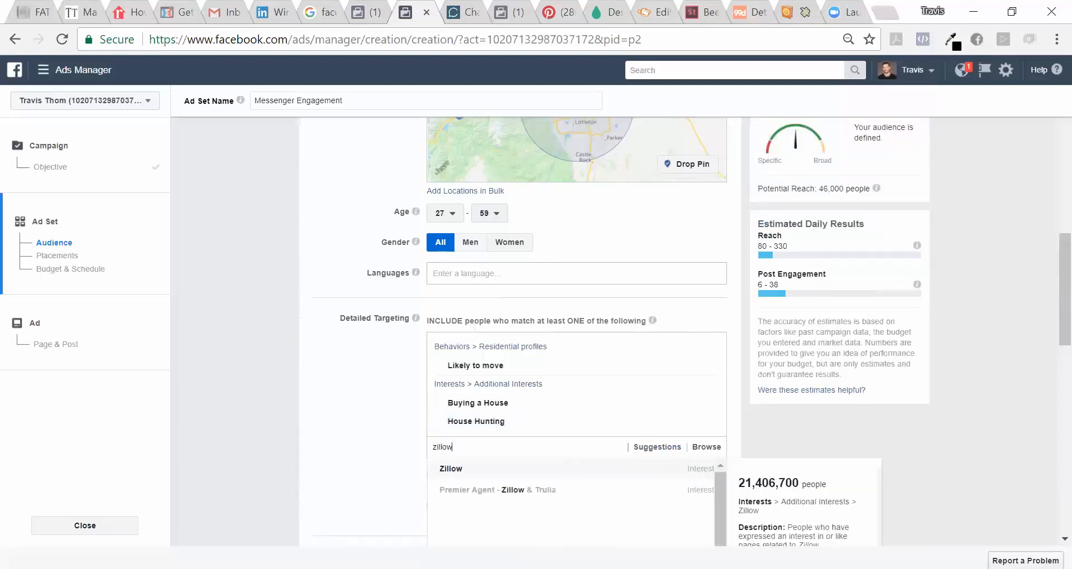
left_click(574, 476)
type("Realto")
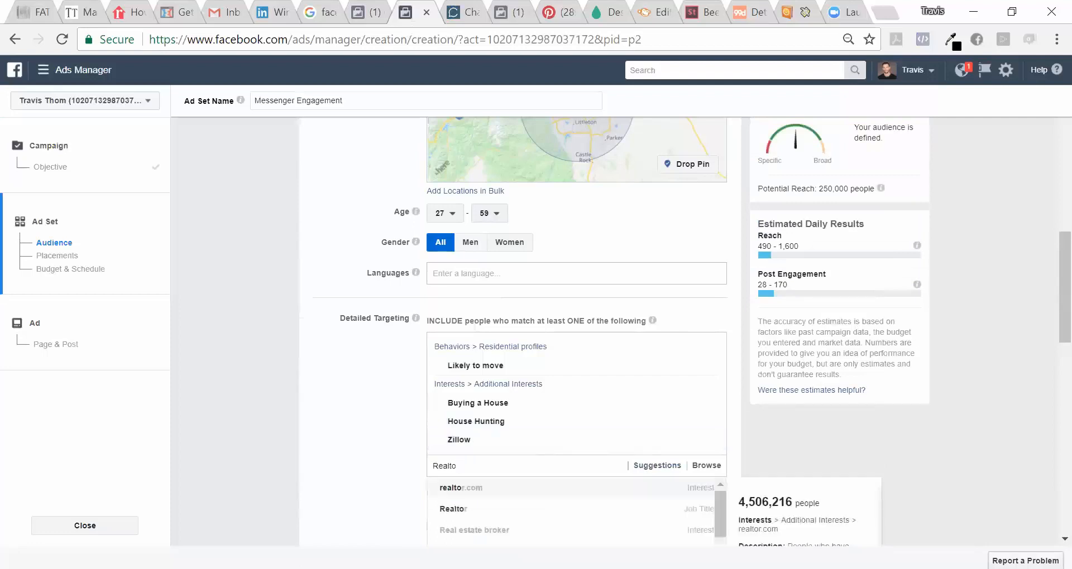
left_click(570, 489)
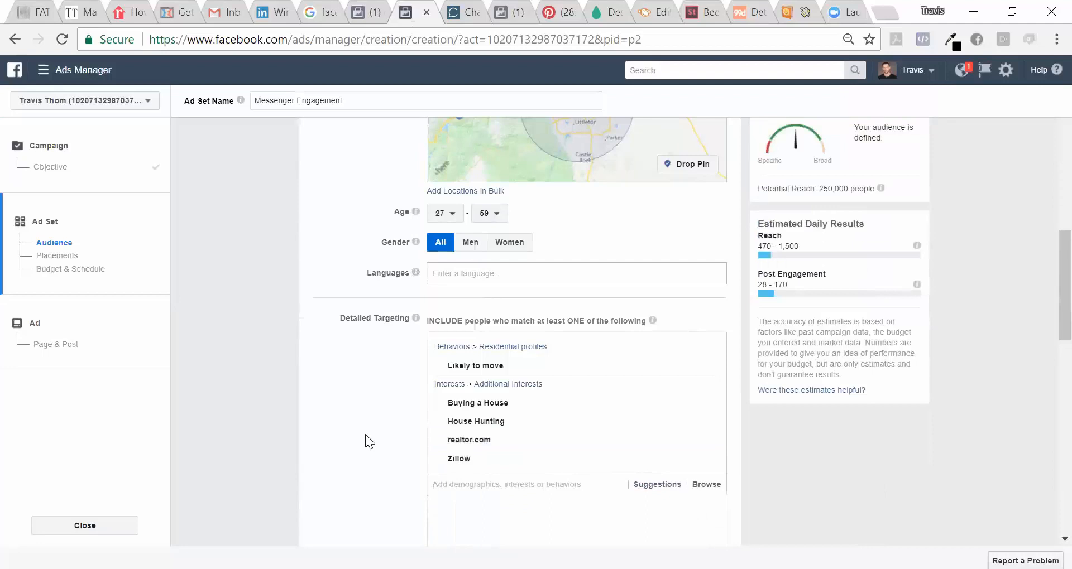
Exclude the Recent homebuyer and Recent mortgage borrower behaviors from the audience's detailed targeting
left_click_drag(1064, 287, 1064, 339)
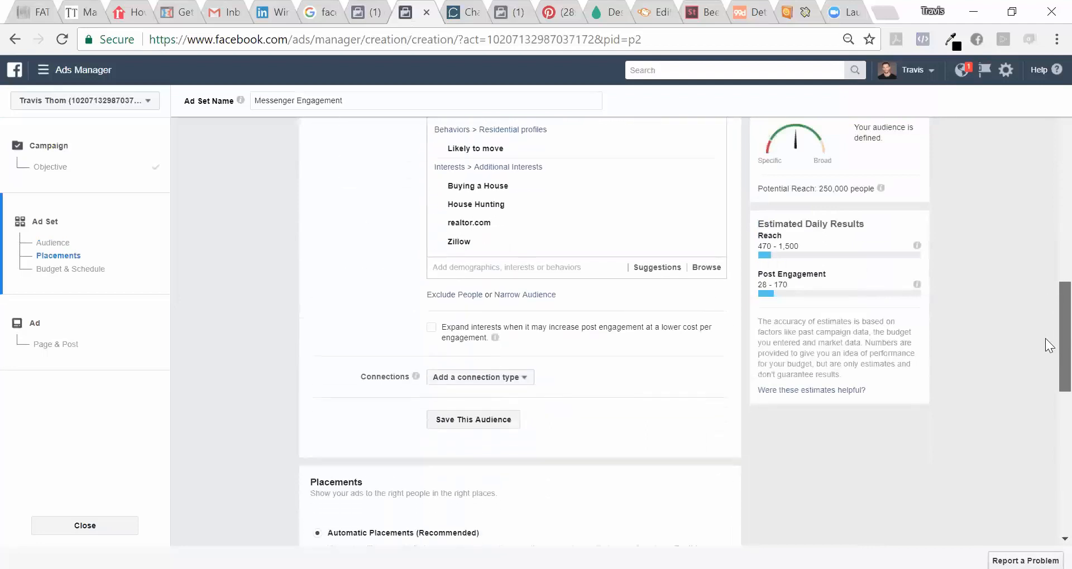
left_click(444, 295)
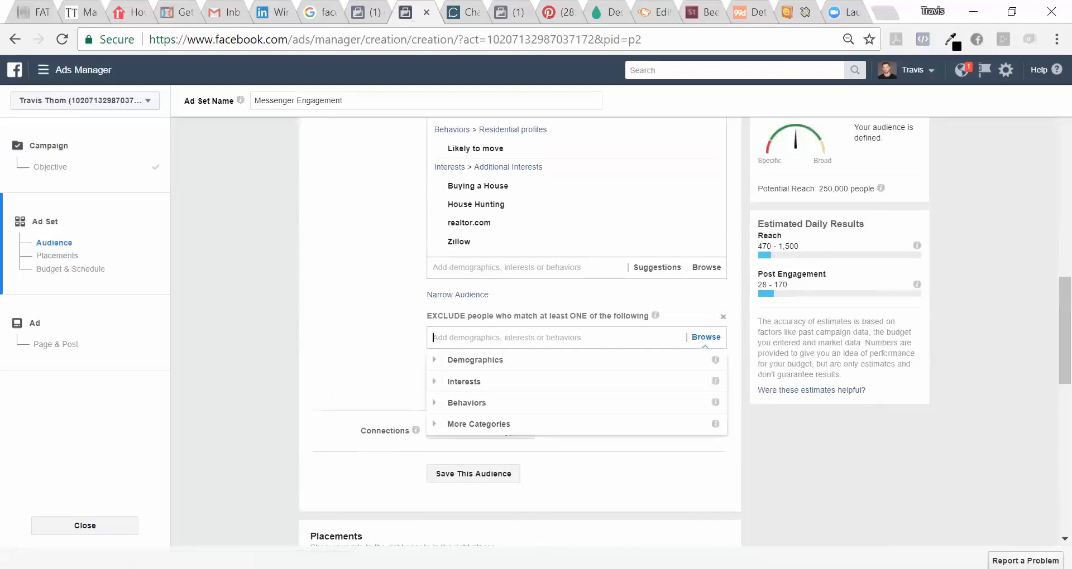
type("recent")
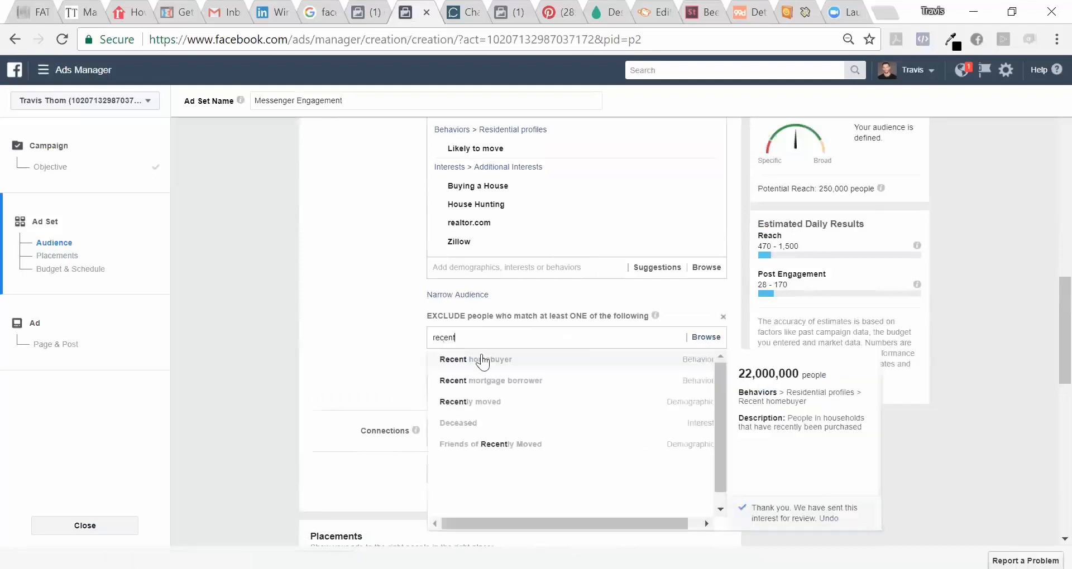
left_click(480, 362)
type("recen")
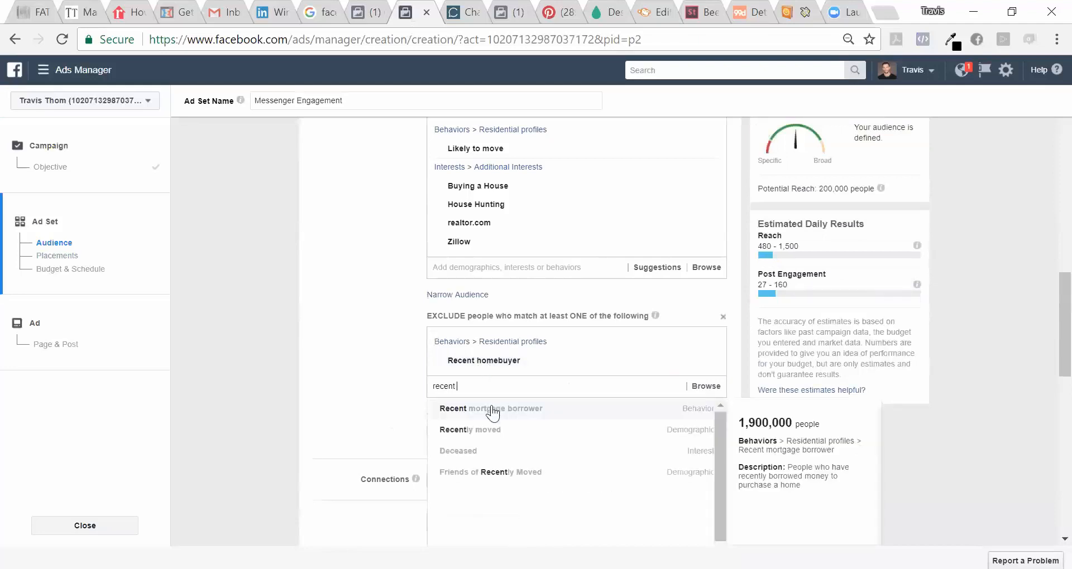
left_click(492, 413)
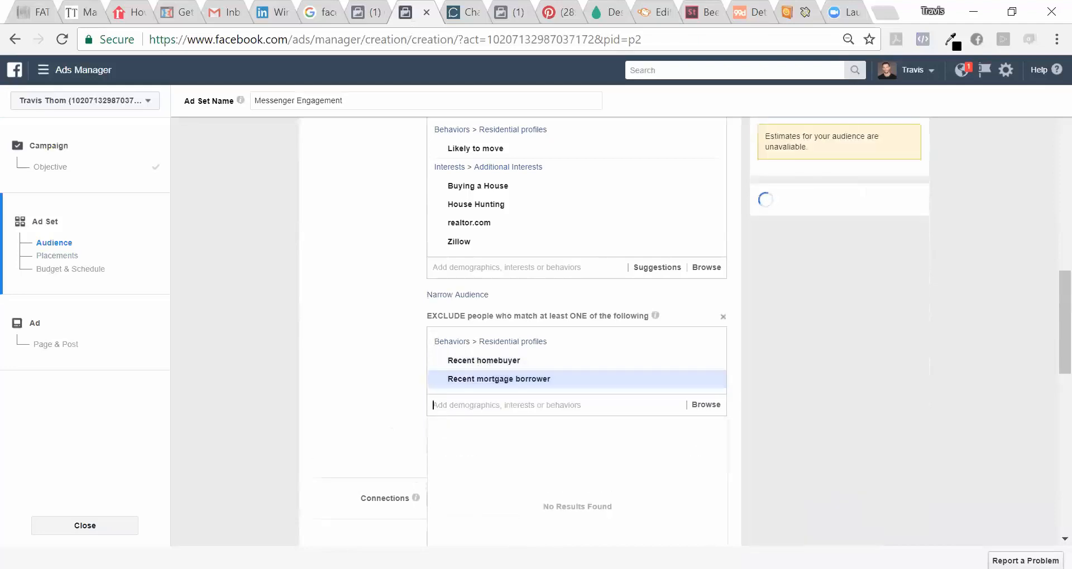
left_click(398, 375)
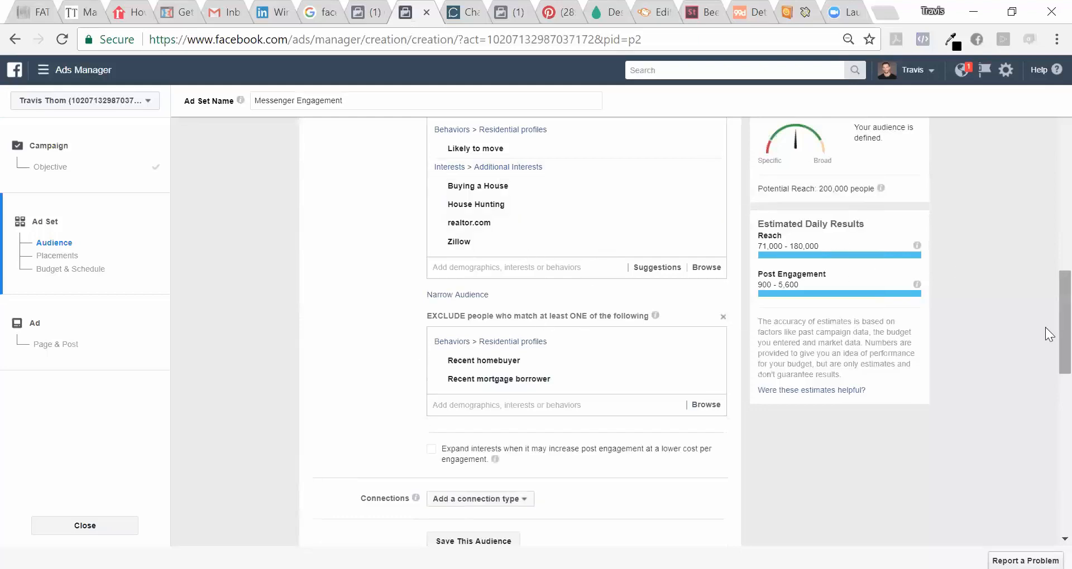
Set the radius around Denver, Colorado to 20 miles in the audience location
scroll(1050, 330, "up", 7)
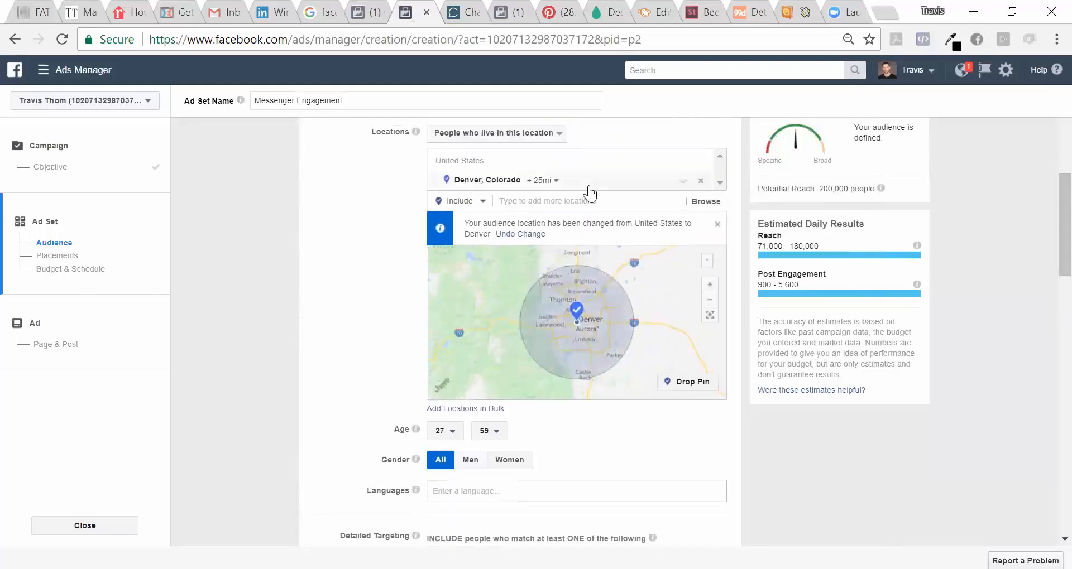
left_click(560, 180)
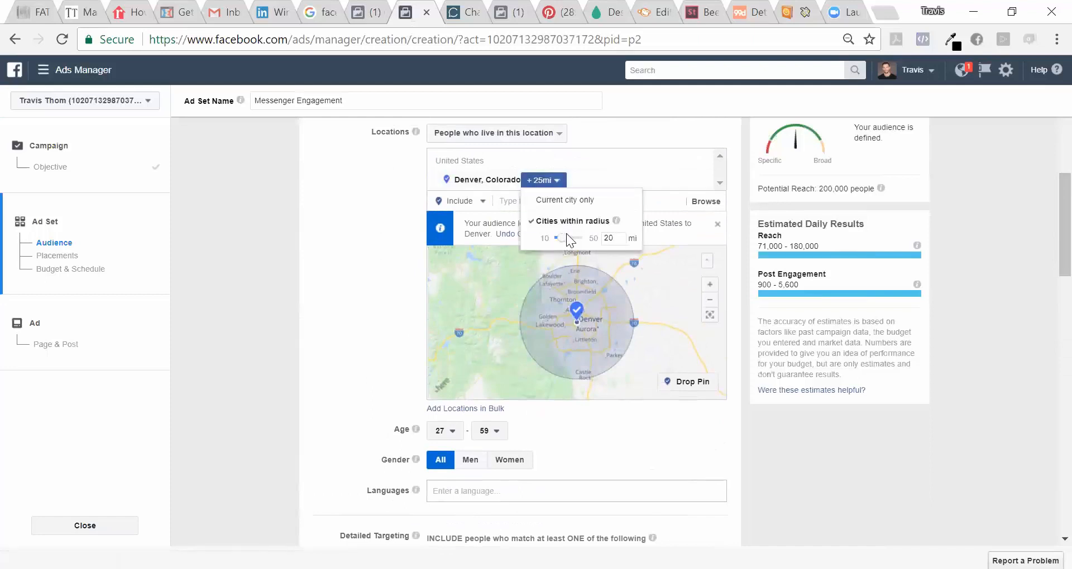
left_click_drag(566, 236, 566, 236)
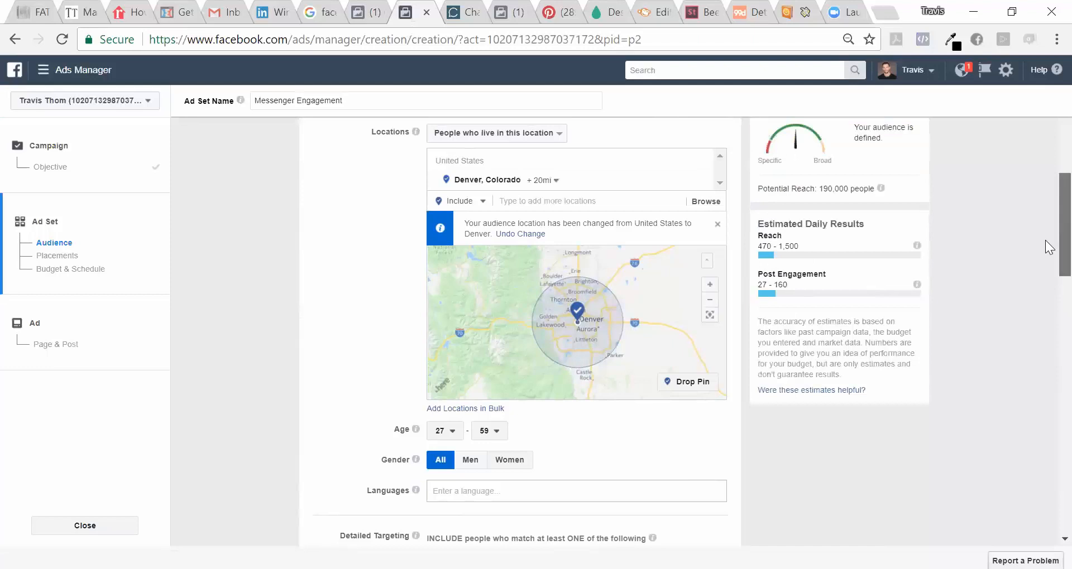
Switch the placements to manual editing and exclude Audience Network, Instagram and Facebook Suggested Videos
scroll(1045, 312, "down", 8)
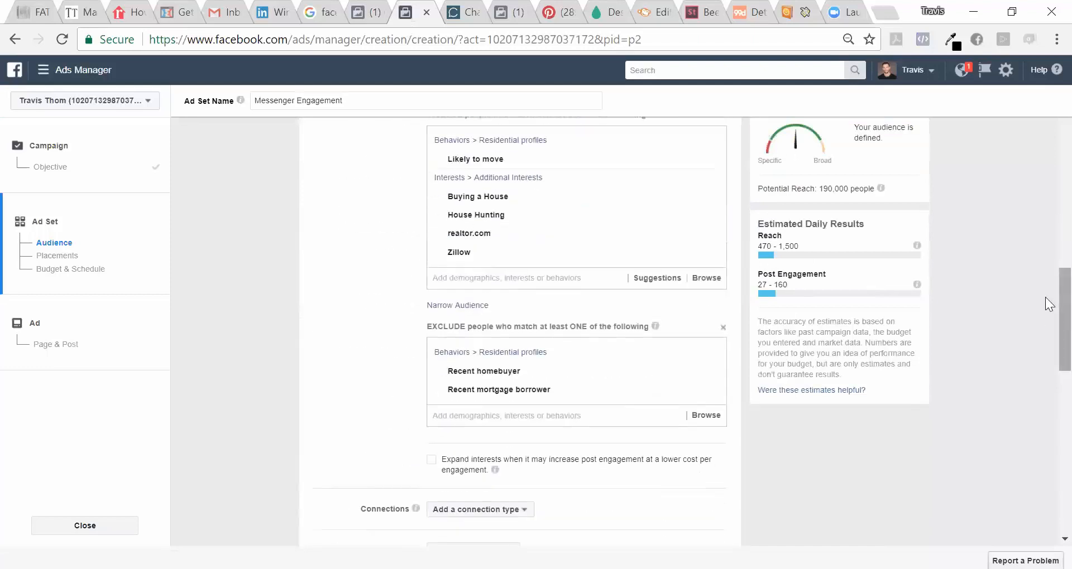
scroll(1047, 346, "down", 5)
scroll(1049, 385, "down", 3)
scroll(1049, 391, "up", 2)
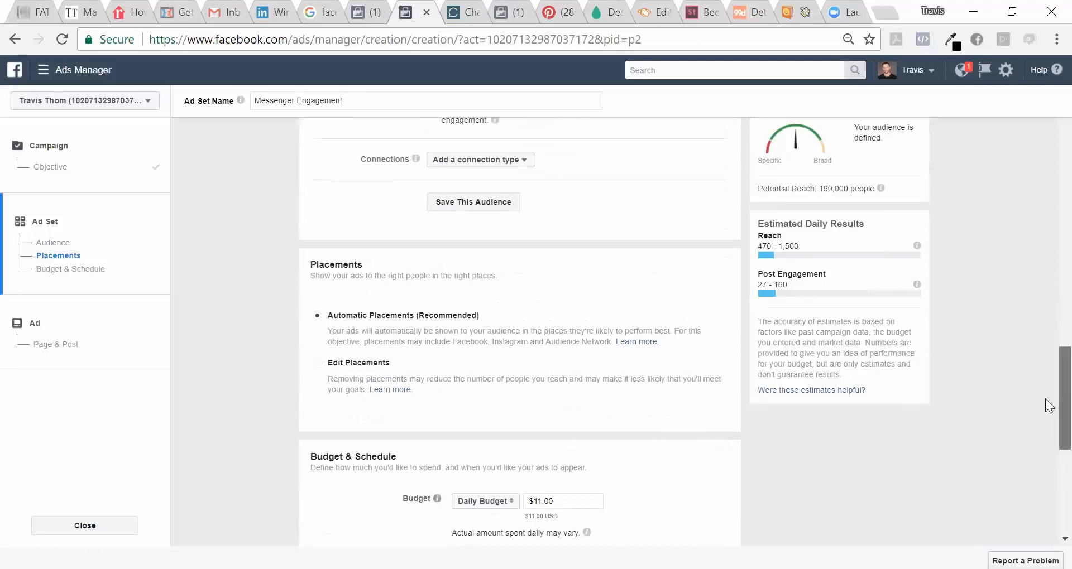
scroll(1047, 408, "down", 3)
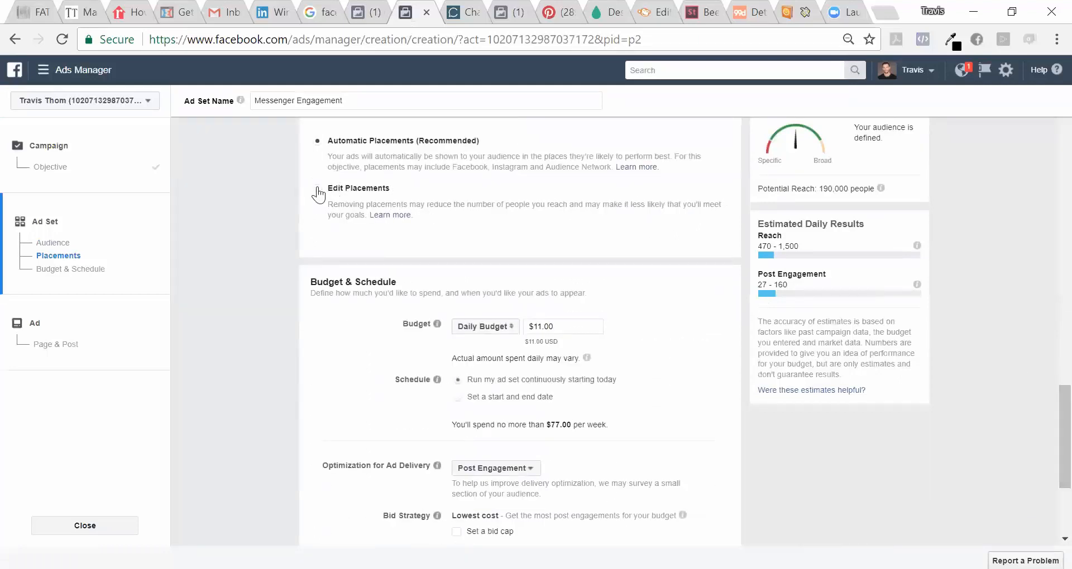
left_click(317, 192)
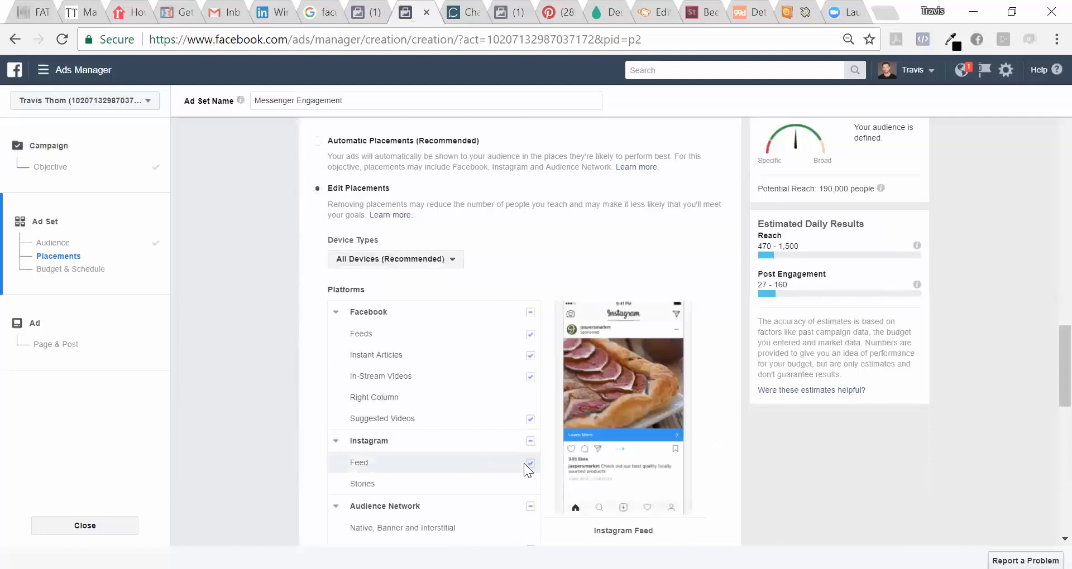
left_click(530, 507)
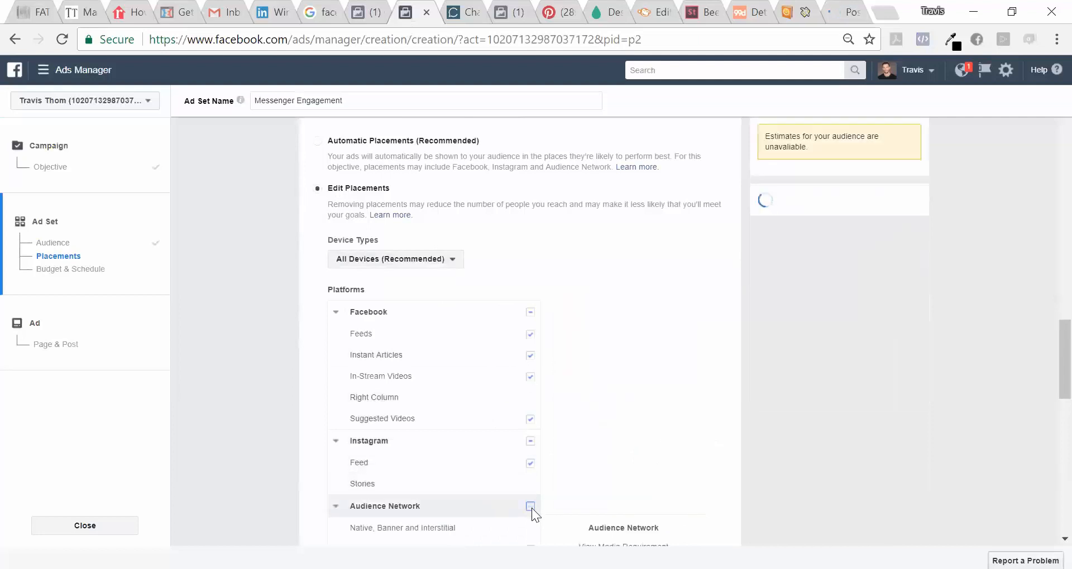
left_click(529, 442)
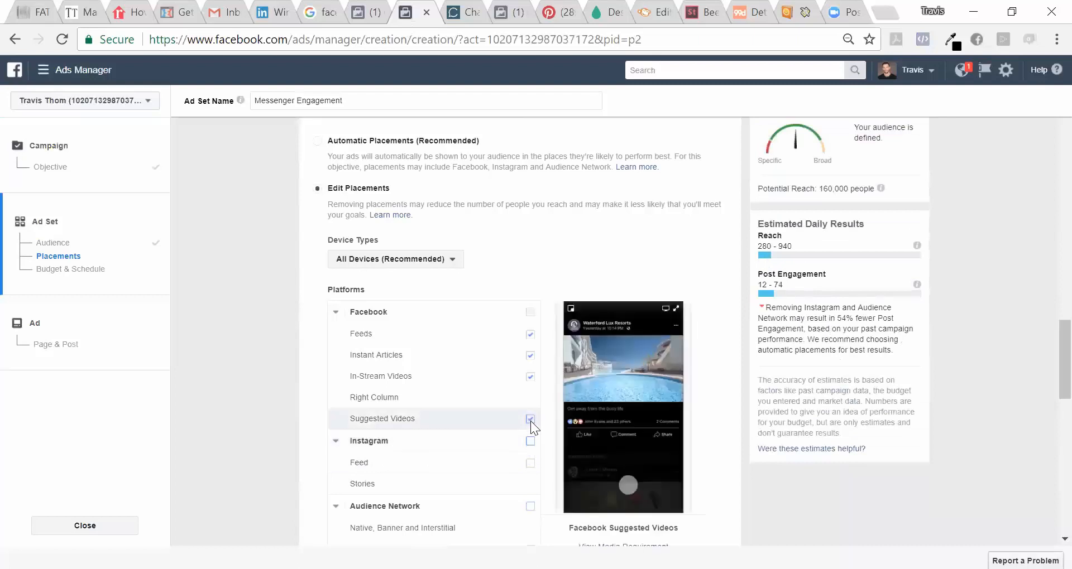
left_click(530, 421)
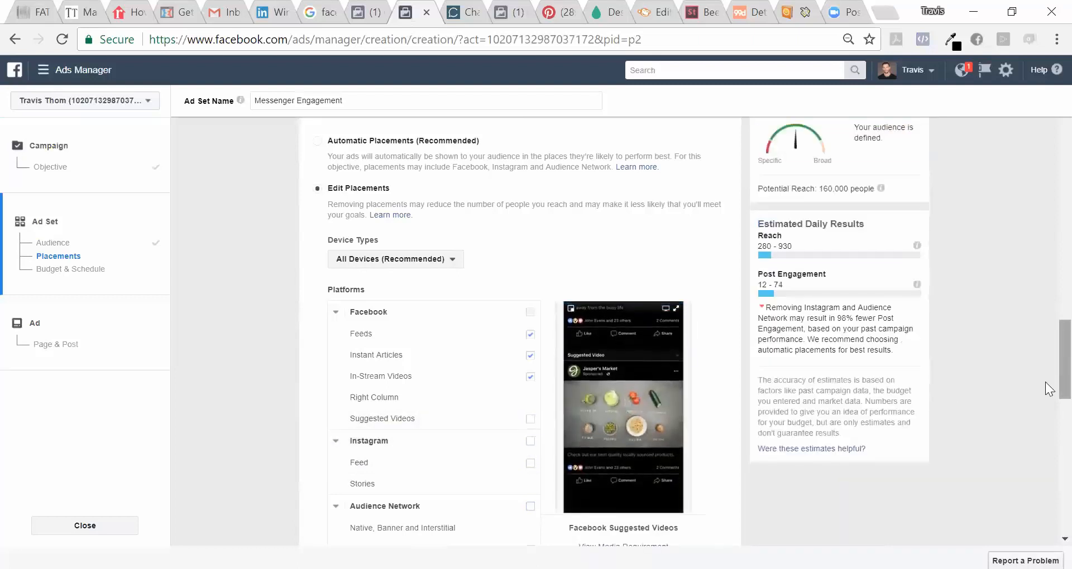
Set the ad set's daily budget to $15.00
scroll(1045, 413, "down", 5)
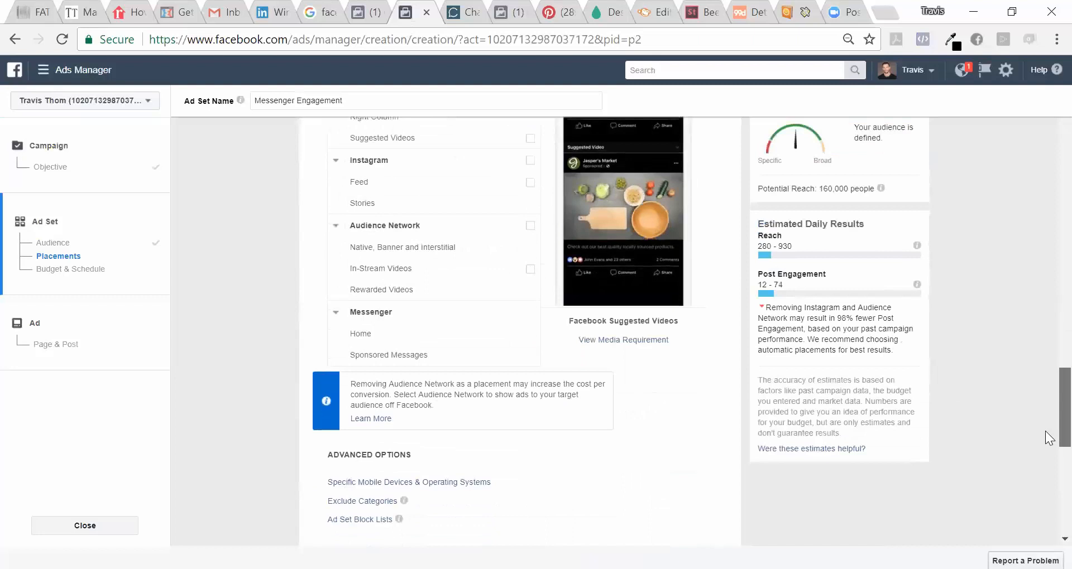
scroll(1045, 424, "down", 1)
scroll(1050, 416, "down", 7)
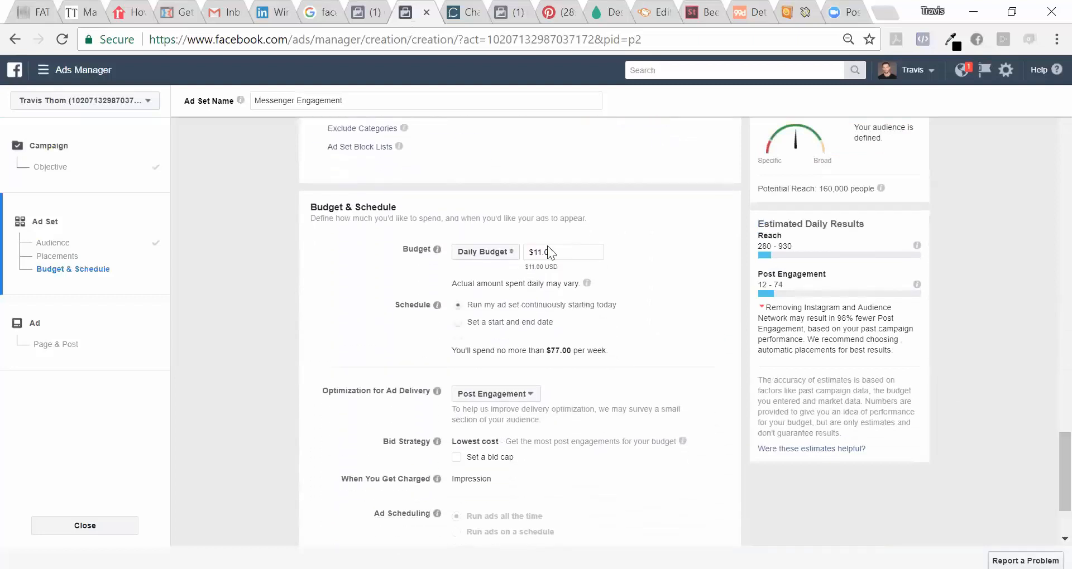
left_click(542, 252)
key("BackSpace")
type("5")
left_click(655, 267)
Choose Post Engagement as the optimization for ad delivery and continue to the ad setup
scroll(1045, 494, "down", 2)
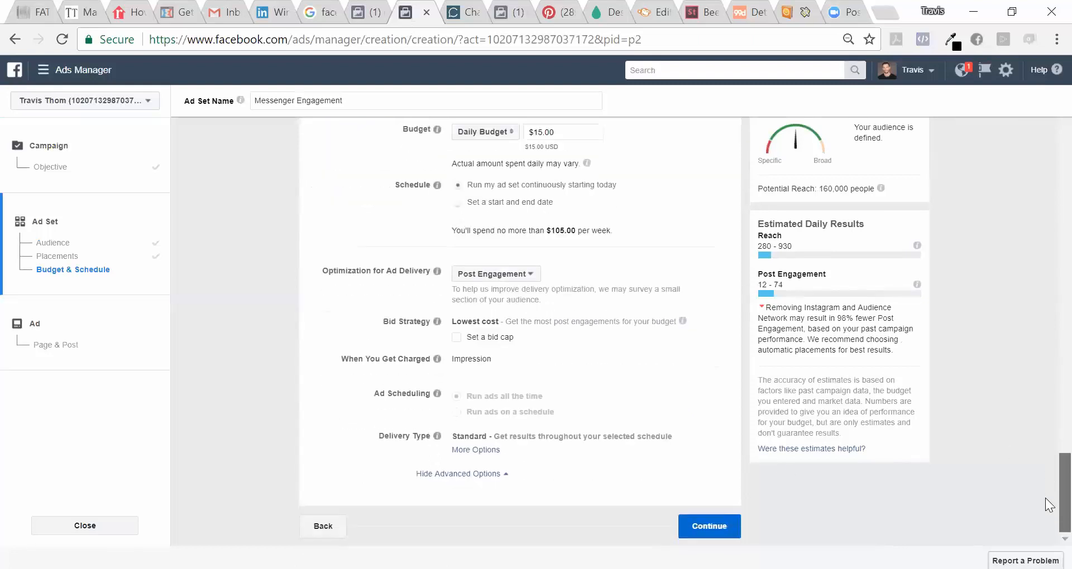
left_click(532, 274)
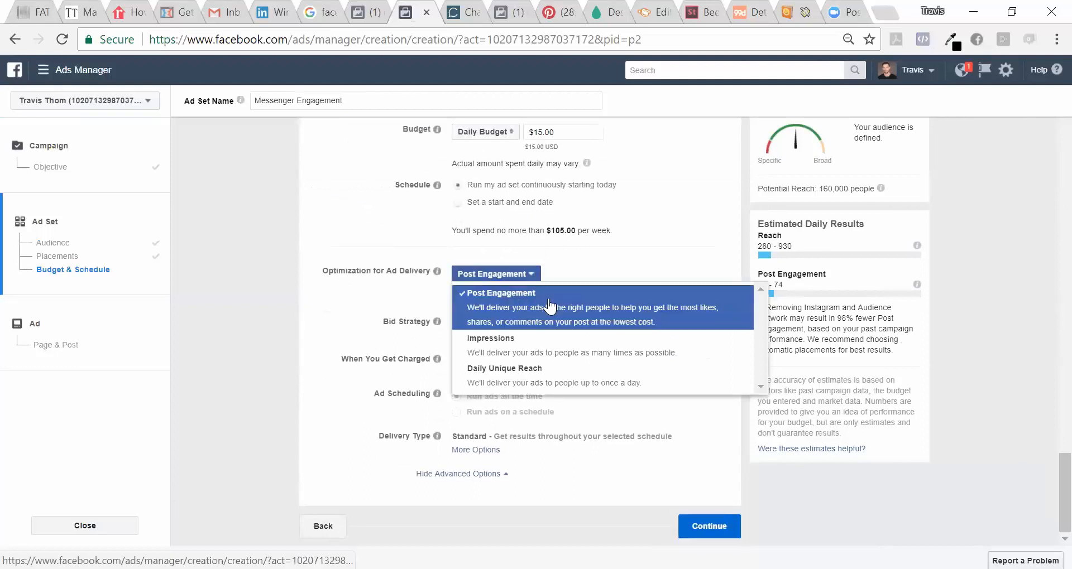
left_click(548, 305)
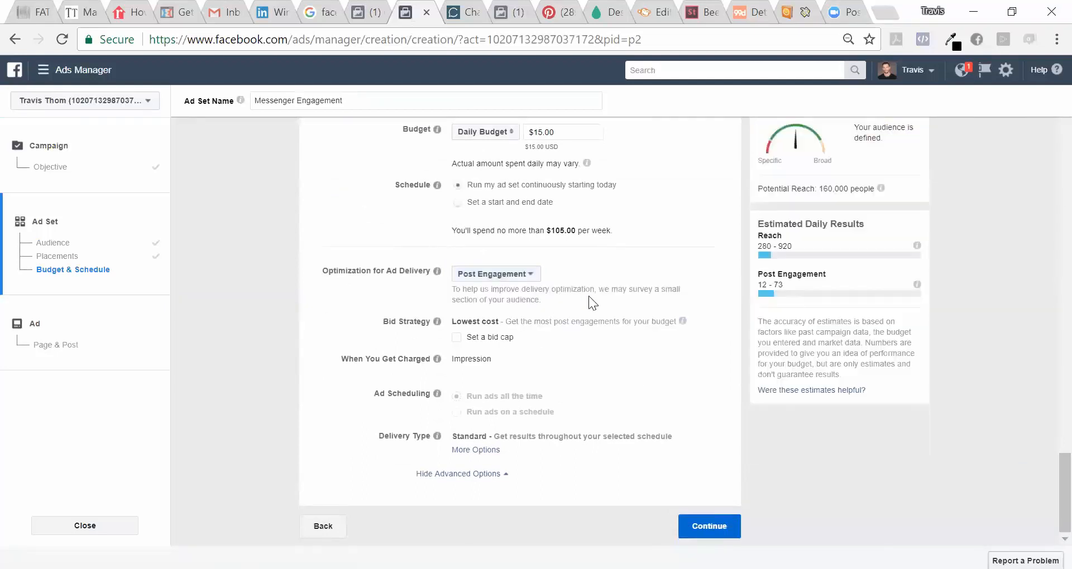
left_click(721, 522)
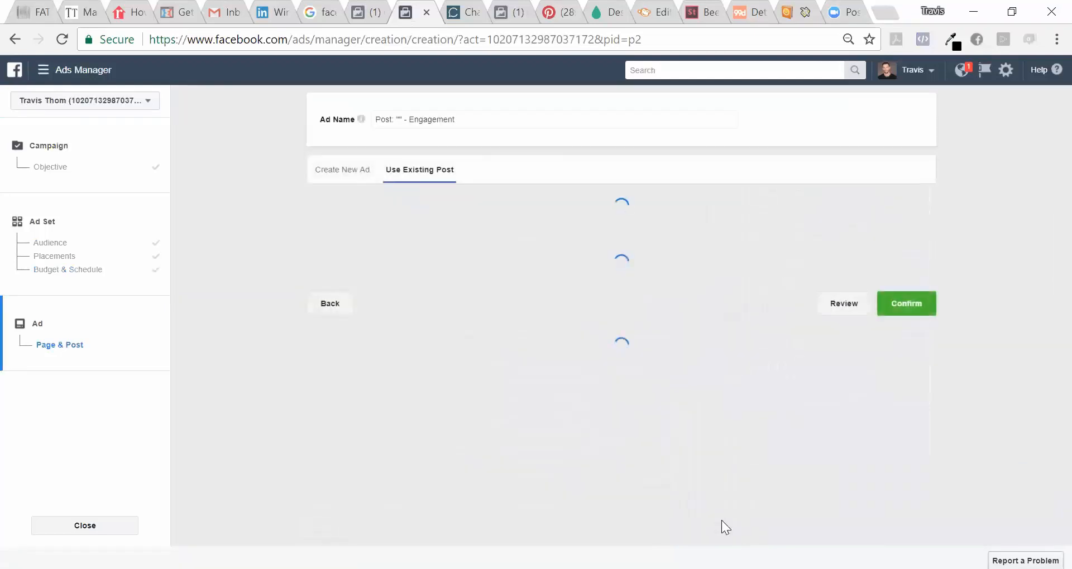
left_click_drag(468, 120, 359, 120)
key("BackSpace")
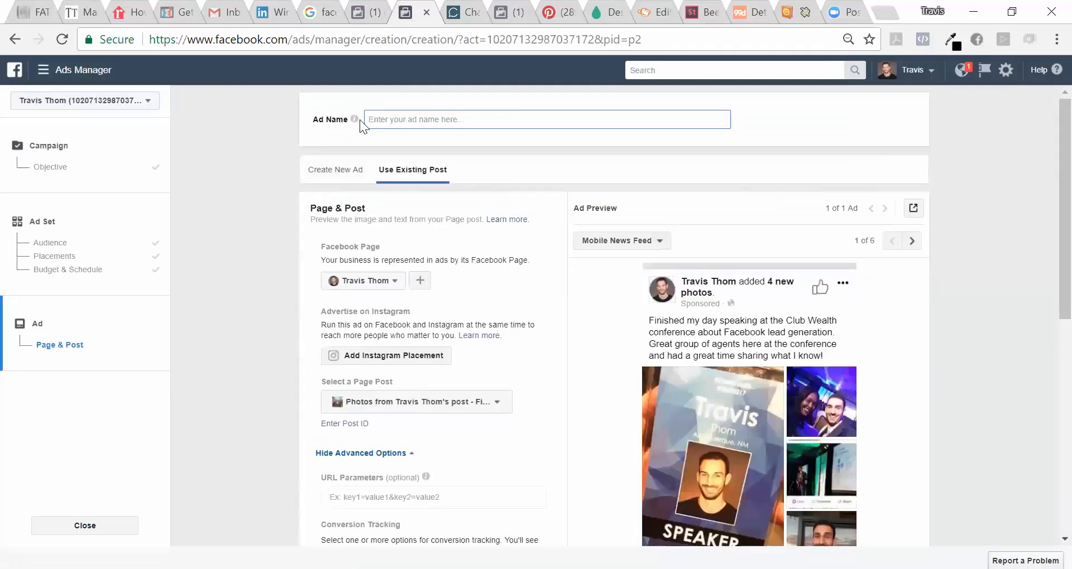
left_click(263, 221)
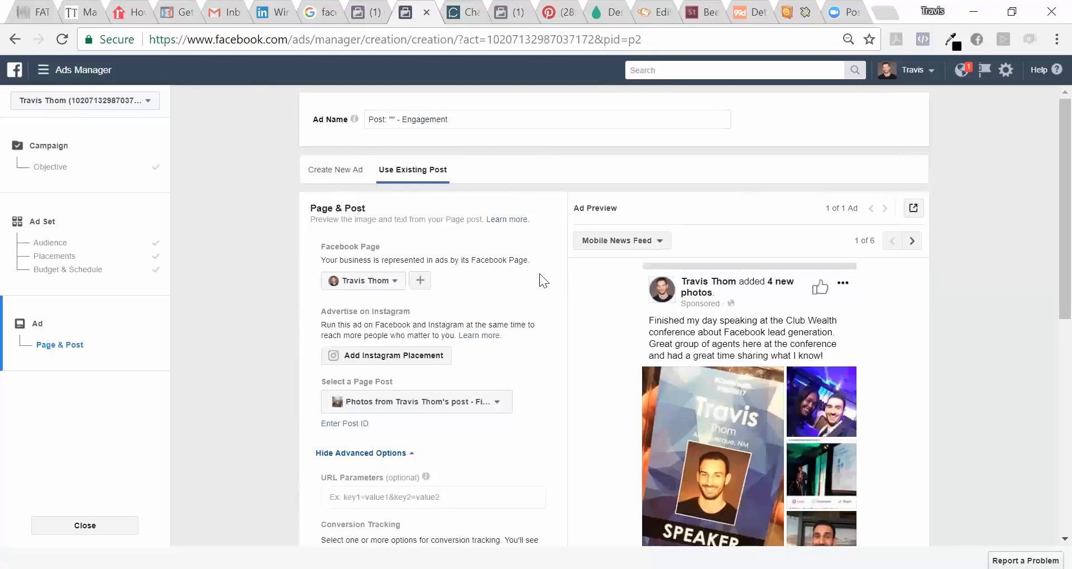
Choose to create a new ad instead of using an existing post, and go to its text settings
left_click(342, 171)
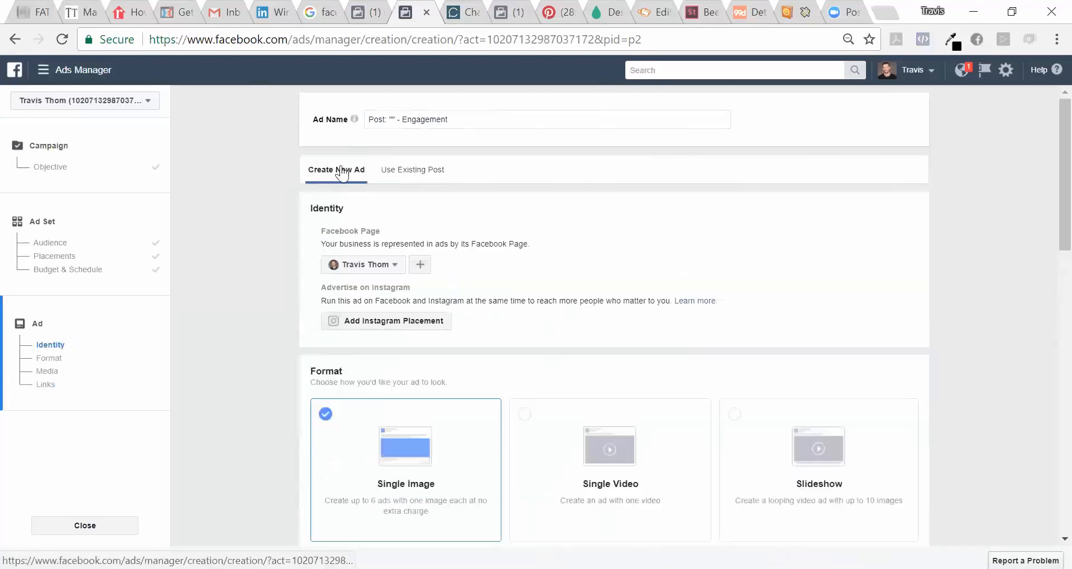
scroll(1045, 195, "down", 2)
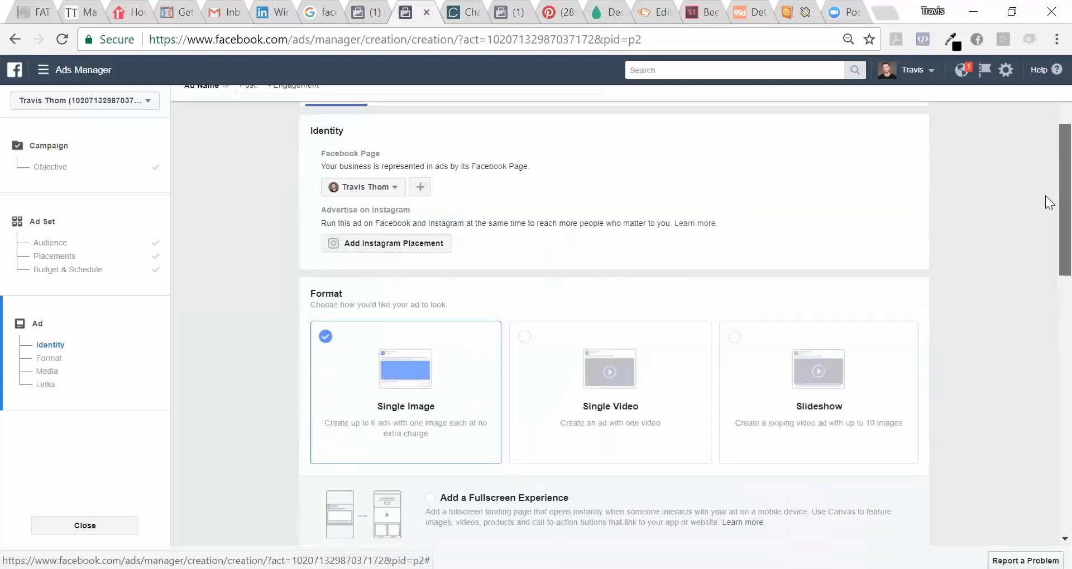
scroll(1045, 230, "down", 6)
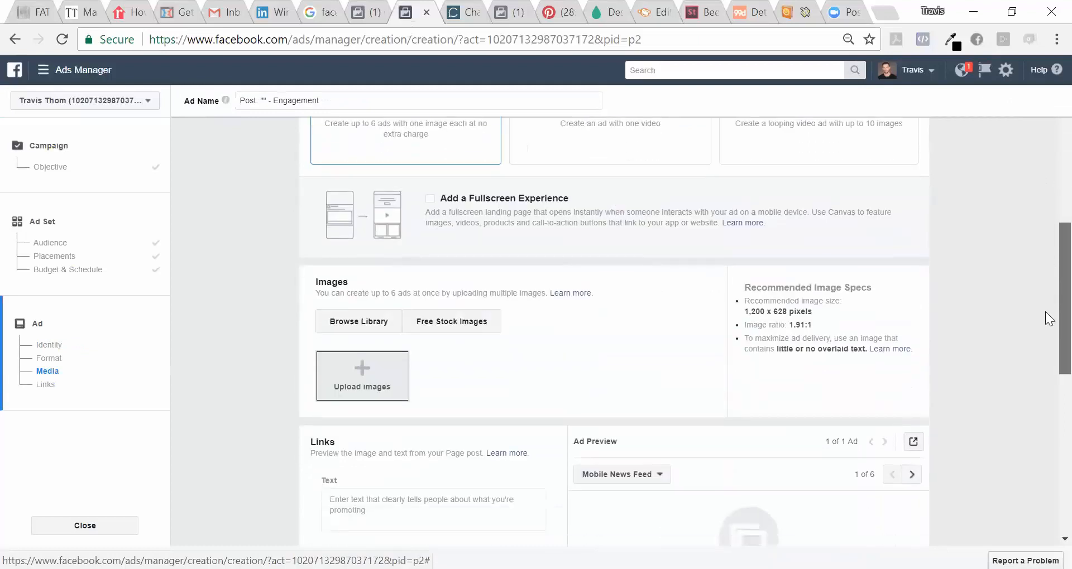
scroll(1045, 334, "down", 3)
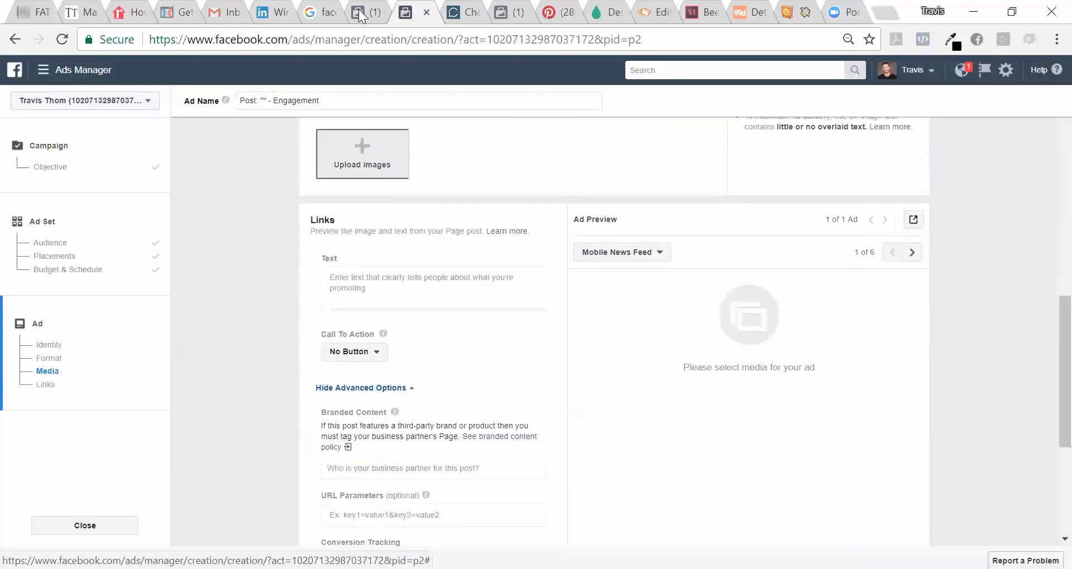
Copy the full ad text from the "Chat bot coming soon quiz" mockup in Creative Hub
left_click(360, 13)
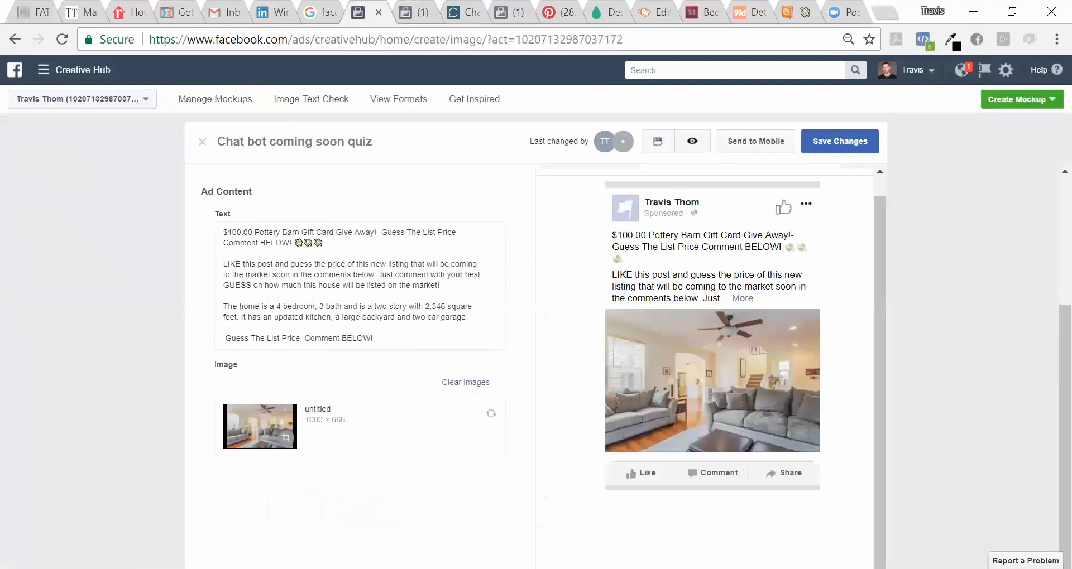
left_click_drag(473, 317, 373, 338)
left_click(224, 233)
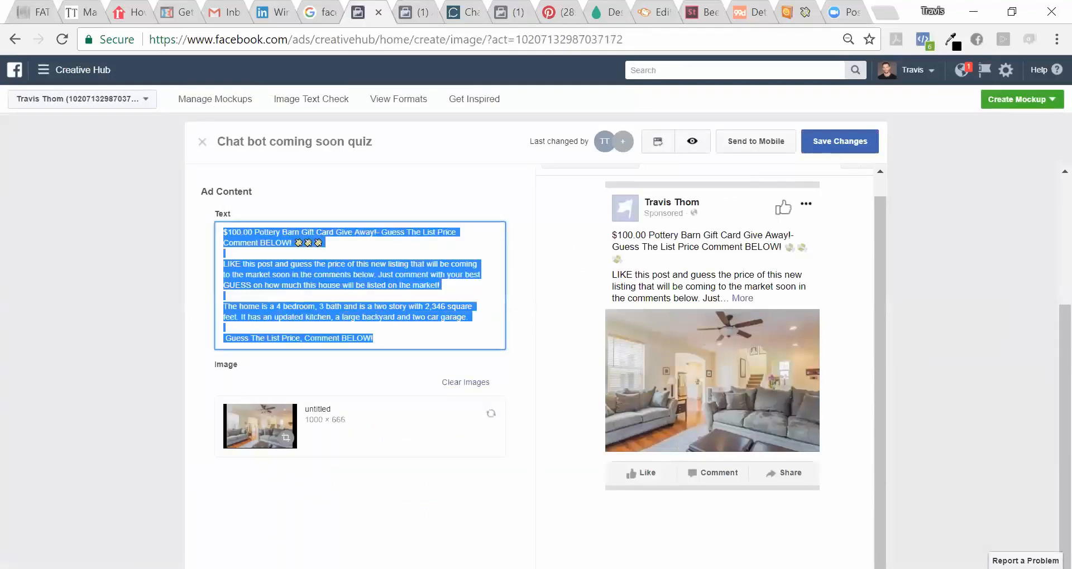
right_click(286, 268)
left_click(314, 299)
Return to the new ad in Ads Manager and paste the copied gift card giveaway text as its ad text
left_click(416, 11)
left_click(357, 285)
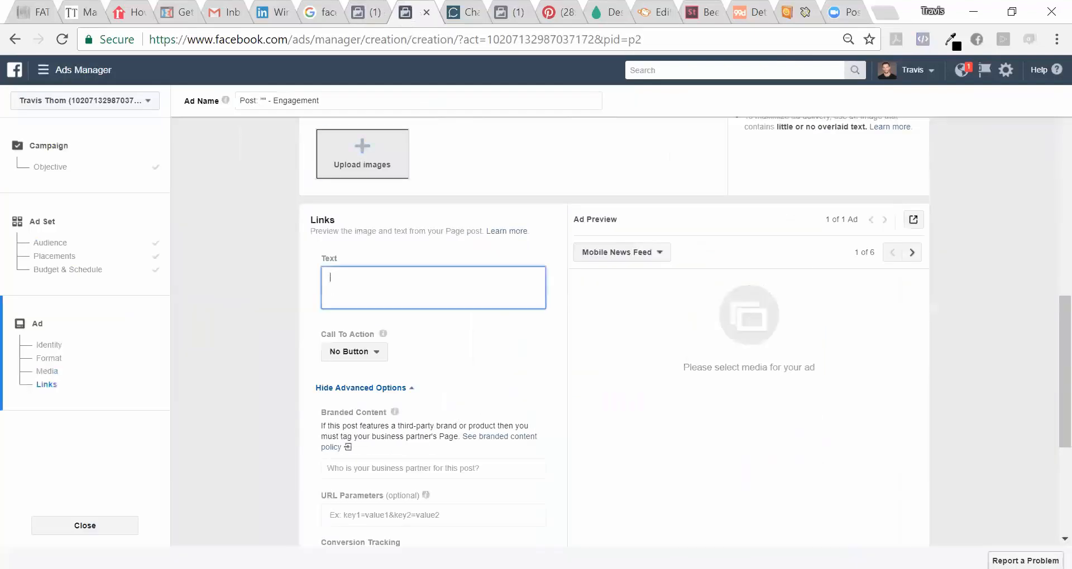
right_click(388, 276)
left_click(469, 384)
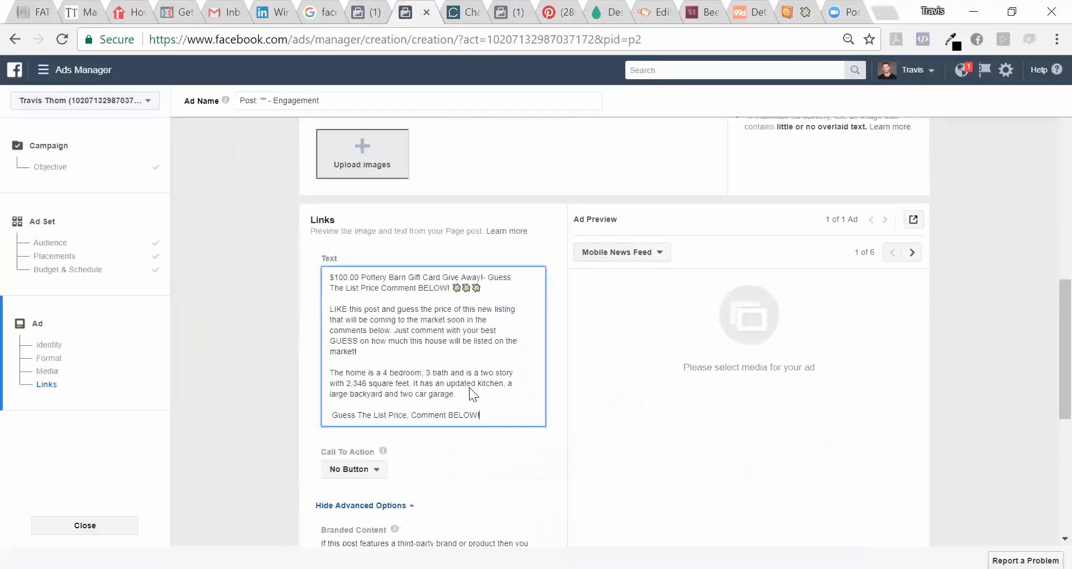
left_click(510, 440)
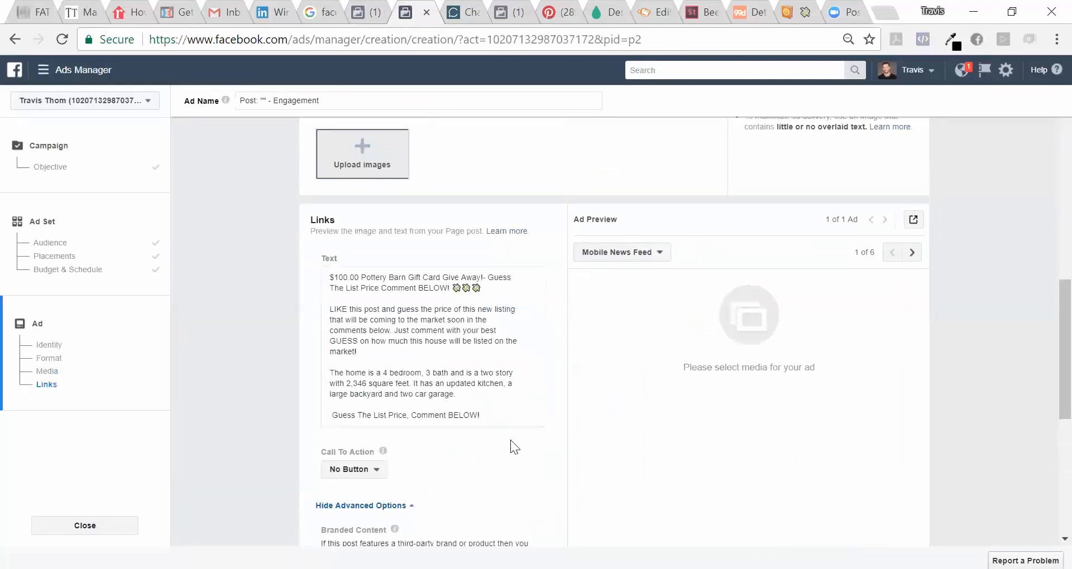
Add the four-photo home collage from the image library to the ad and check it in the Mobile News Feed preview
scroll(1045, 305, "up", 2)
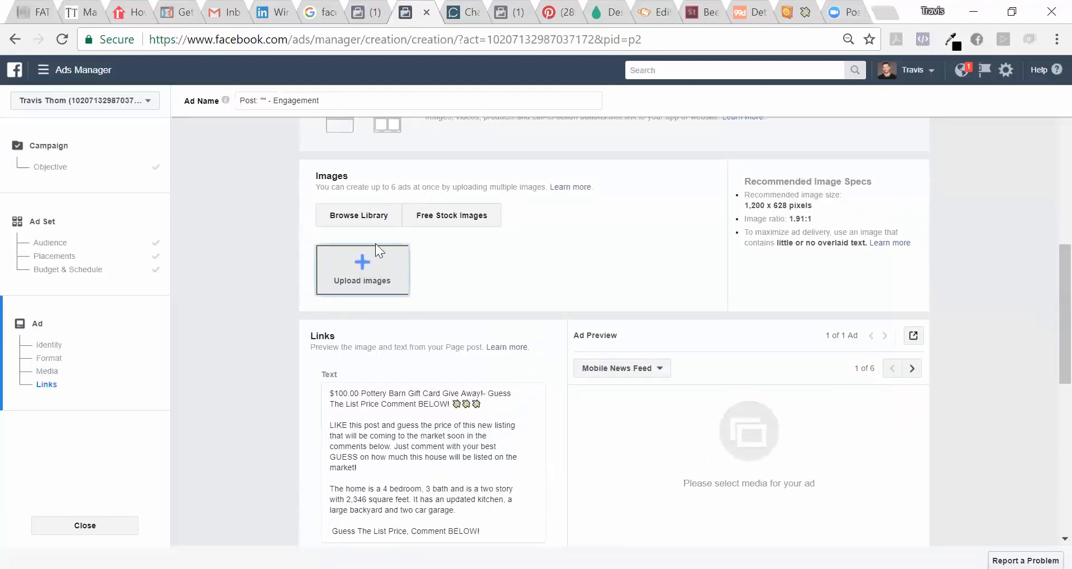
left_click(375, 221)
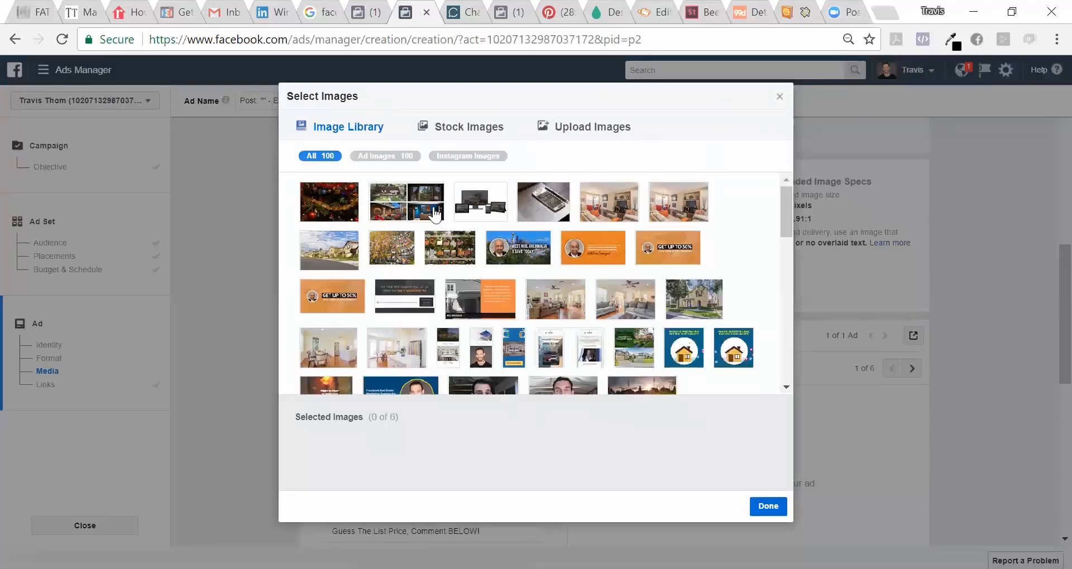
left_click(776, 508)
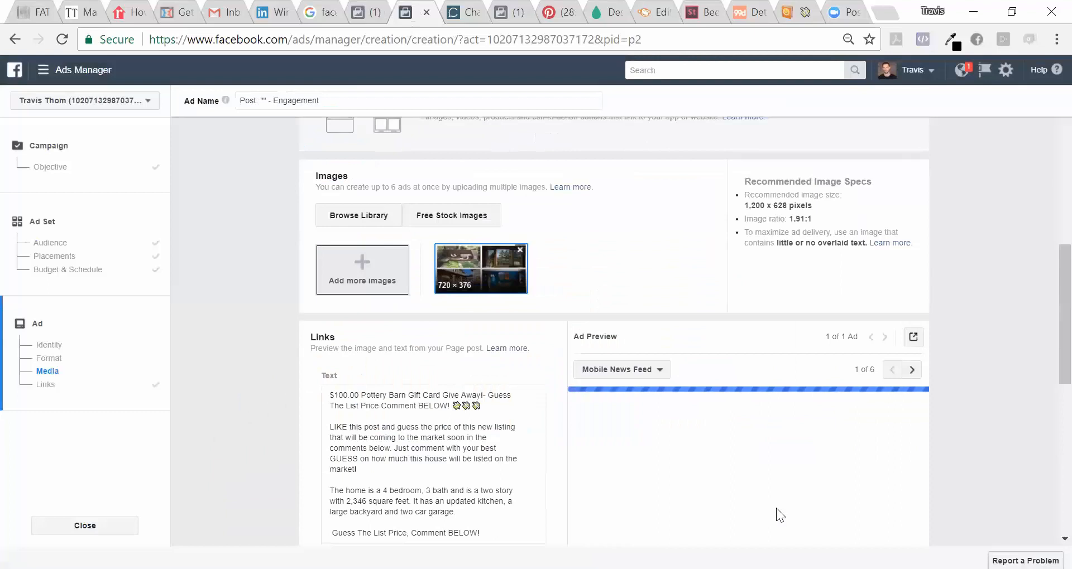
left_click_drag(1045, 309, 1045, 373)
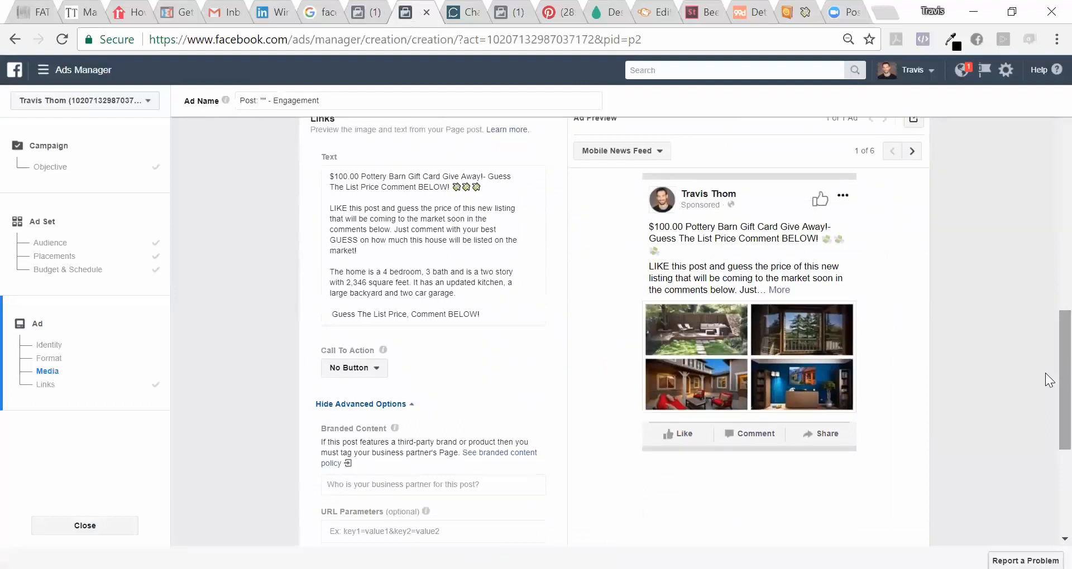
left_click_drag(1045, 360, 1045, 360)
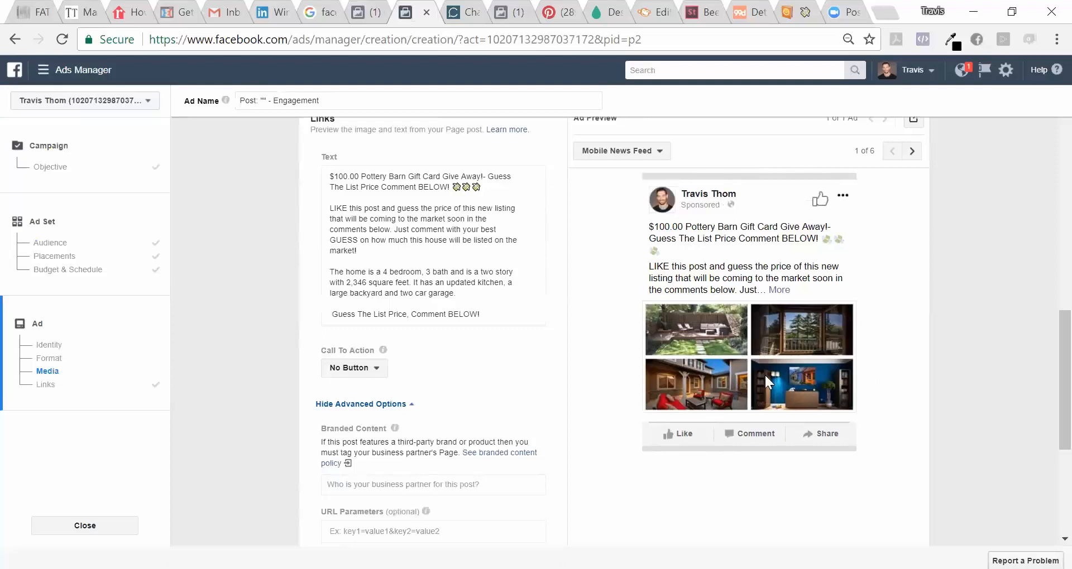
Examine the call-to-action options available for the giveaway ad
scroll(1047, 343, "down", 1)
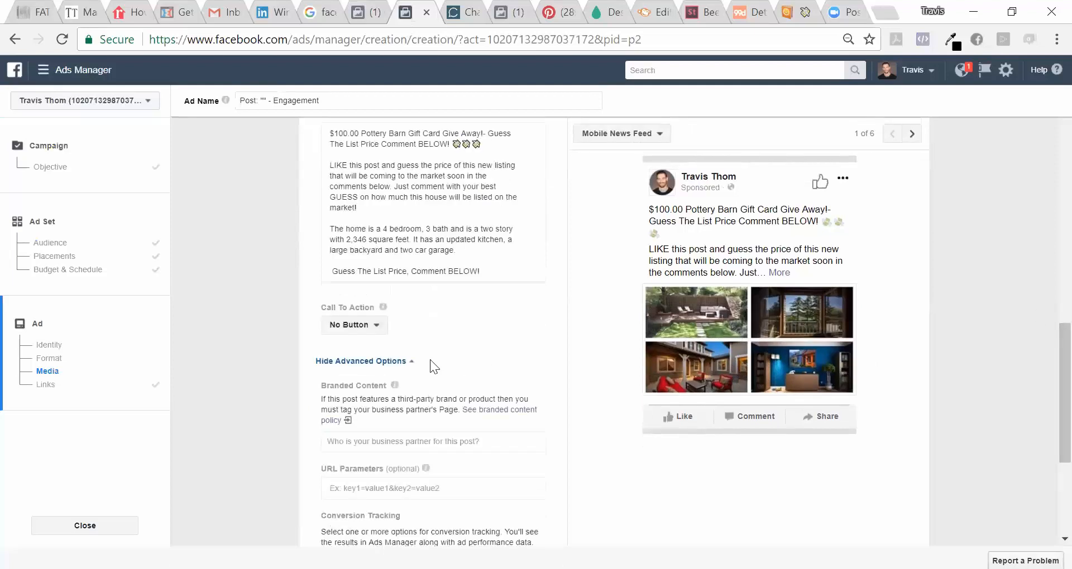
left_click(376, 328)
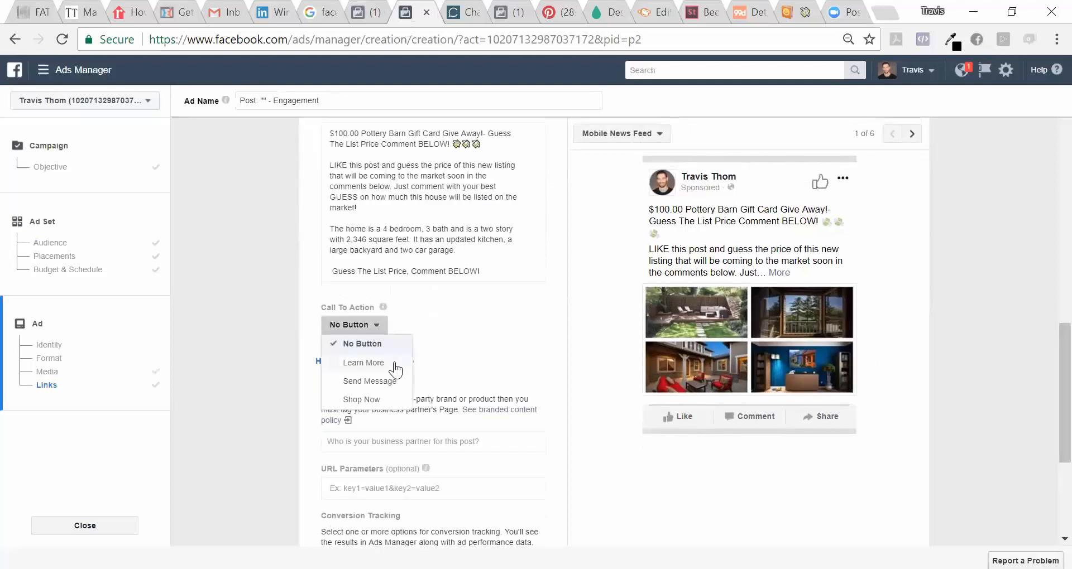
left_click(480, 316)
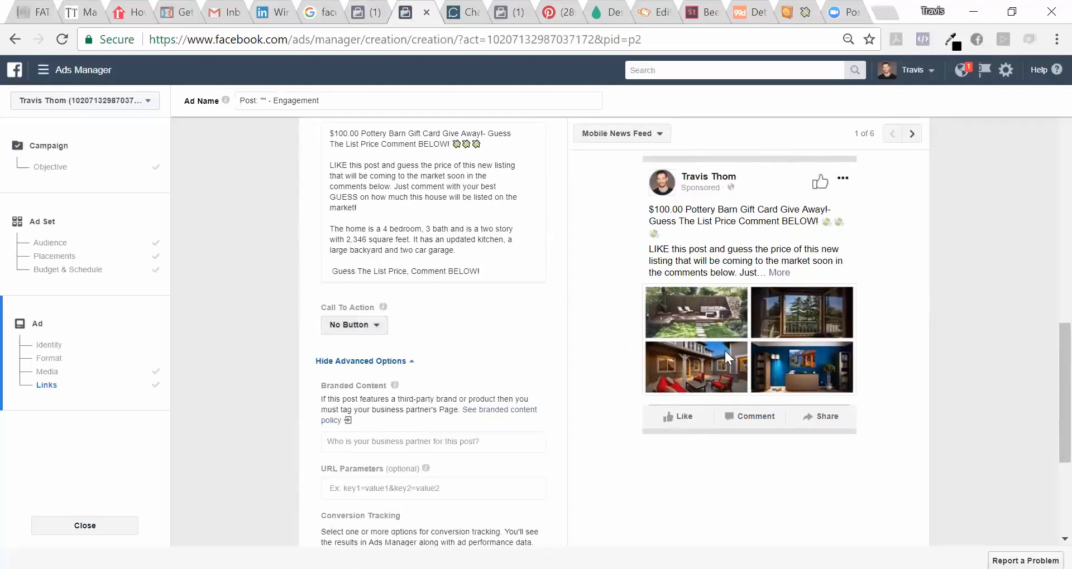
mouse_move(1060, 376)
left_mouse_down()
mouse_move(1060, 390)
mouse_move(1046, 381)
left_mouse_up()
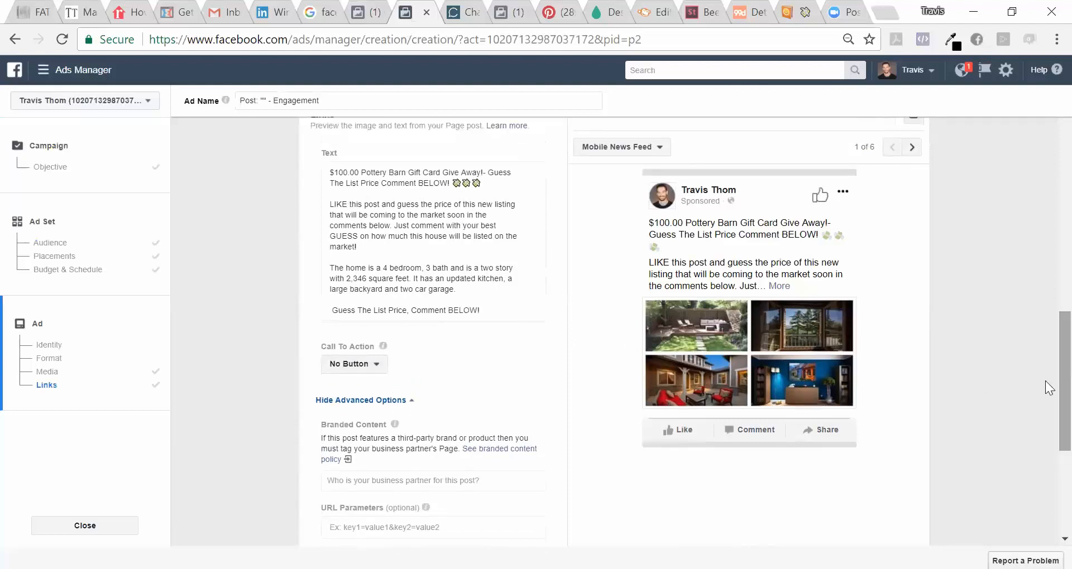
left_click(375, 366)
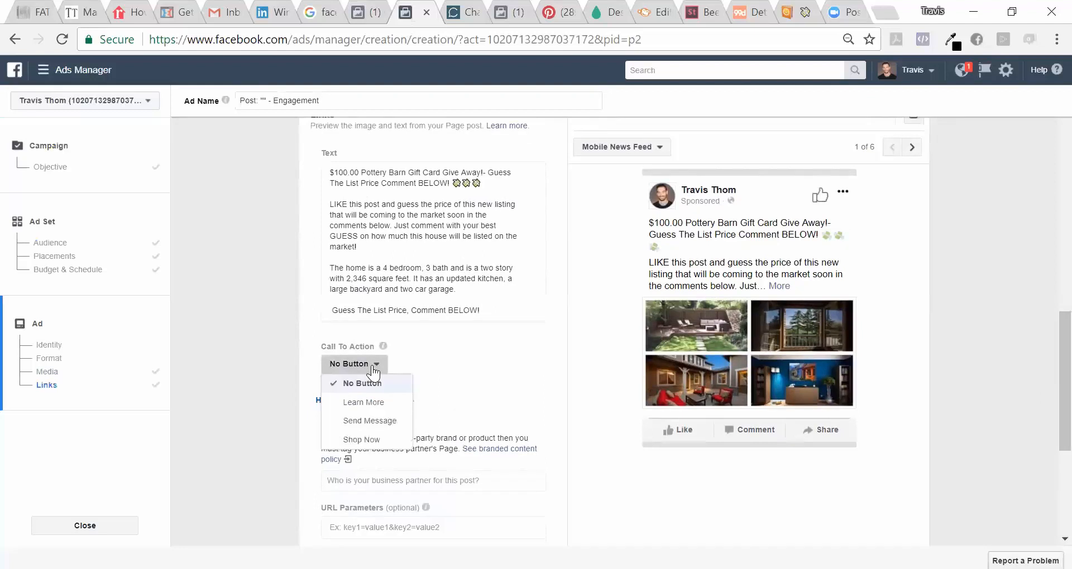
left_click(497, 343)
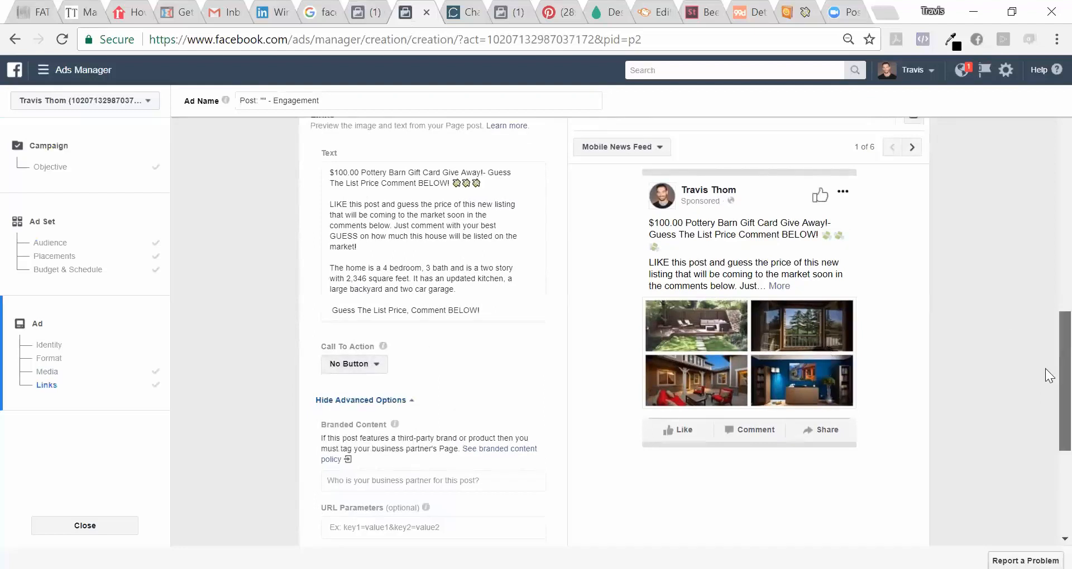
Confirm the finished ad to submit it for review, and go to the campaign's list of ads
scroll(1045, 369, "down", 5)
scroll(1045, 430, "up", 1)
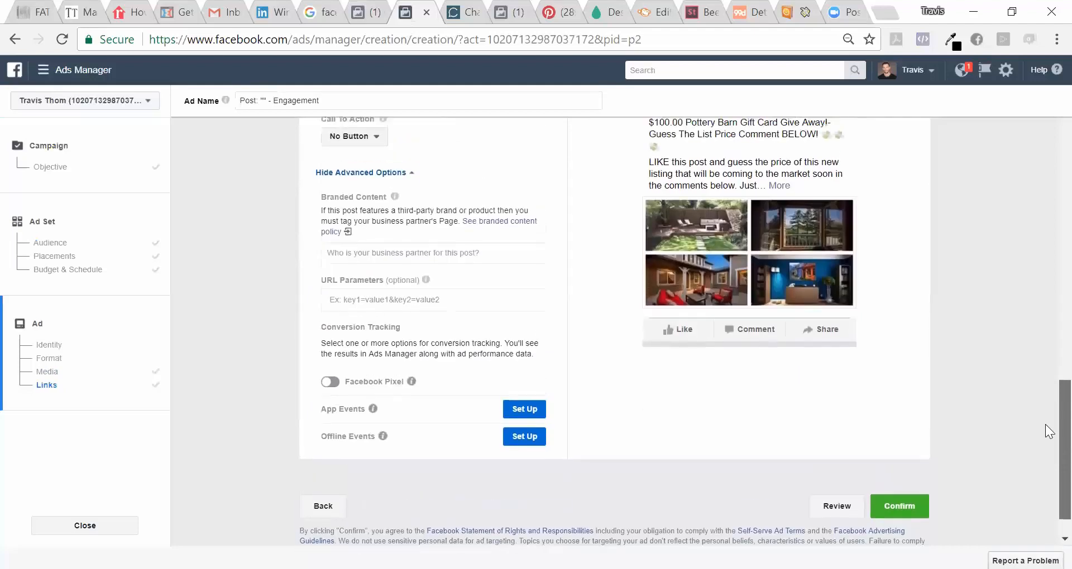
scroll(1045, 424, "up", 2)
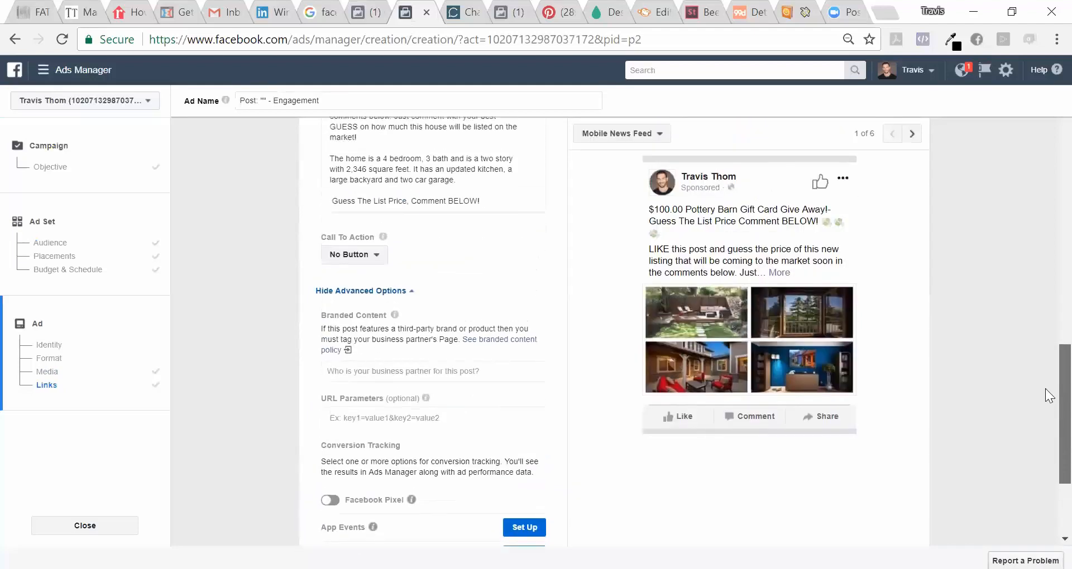
scroll(1045, 389, "down", 3)
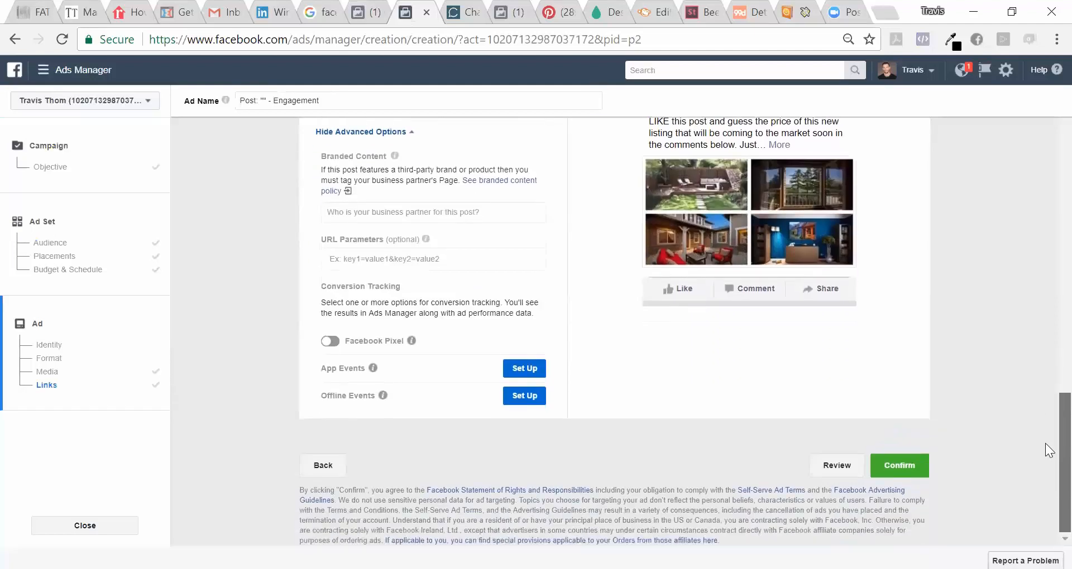
left_click(897, 466)
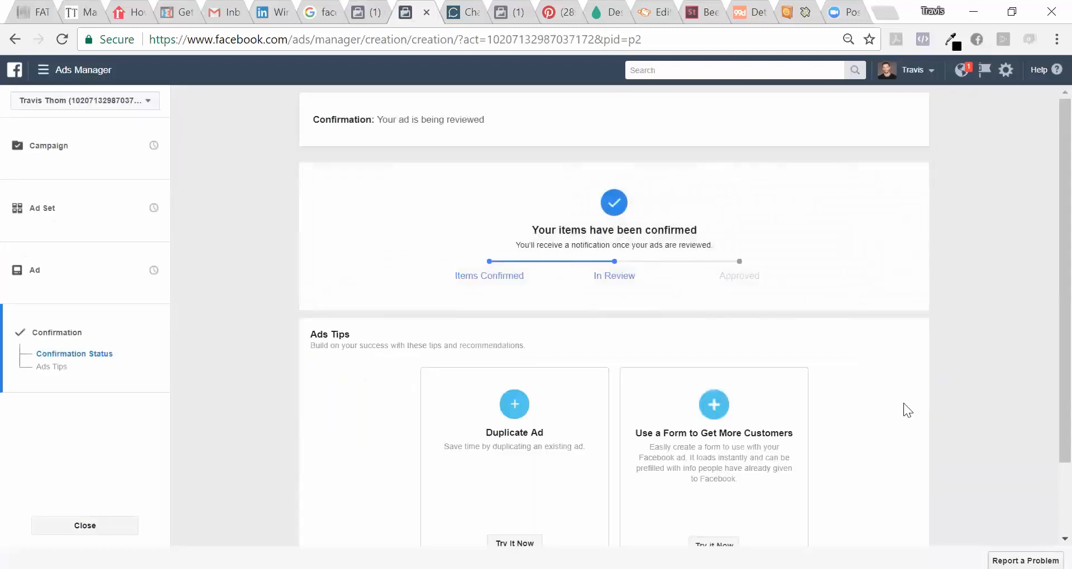
scroll(1039, 335, "down", 2)
left_click(899, 534)
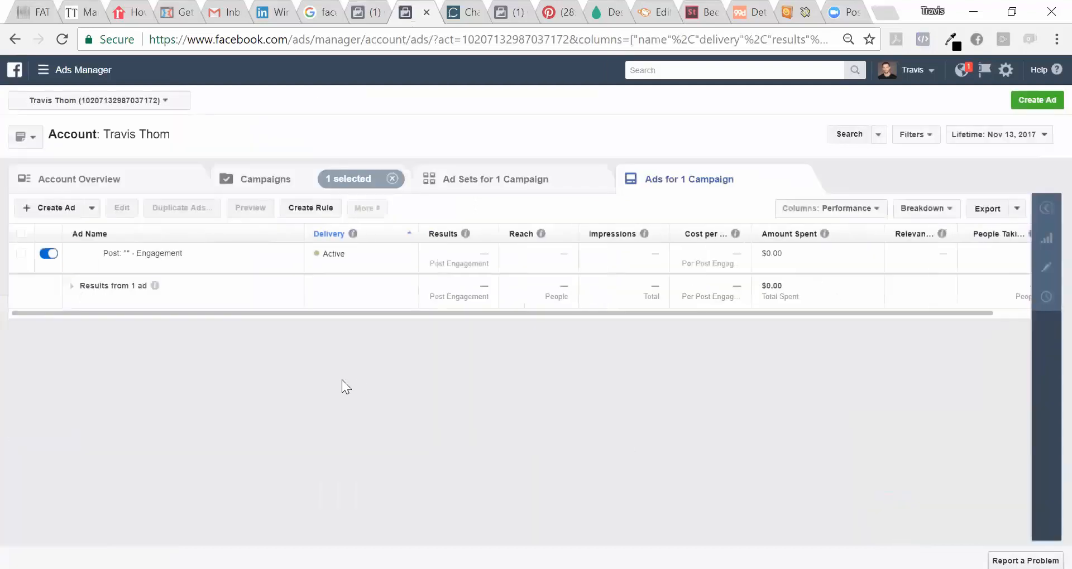
Preview the new engagement ad and open its Facebook post with comments
left_click(20, 256)
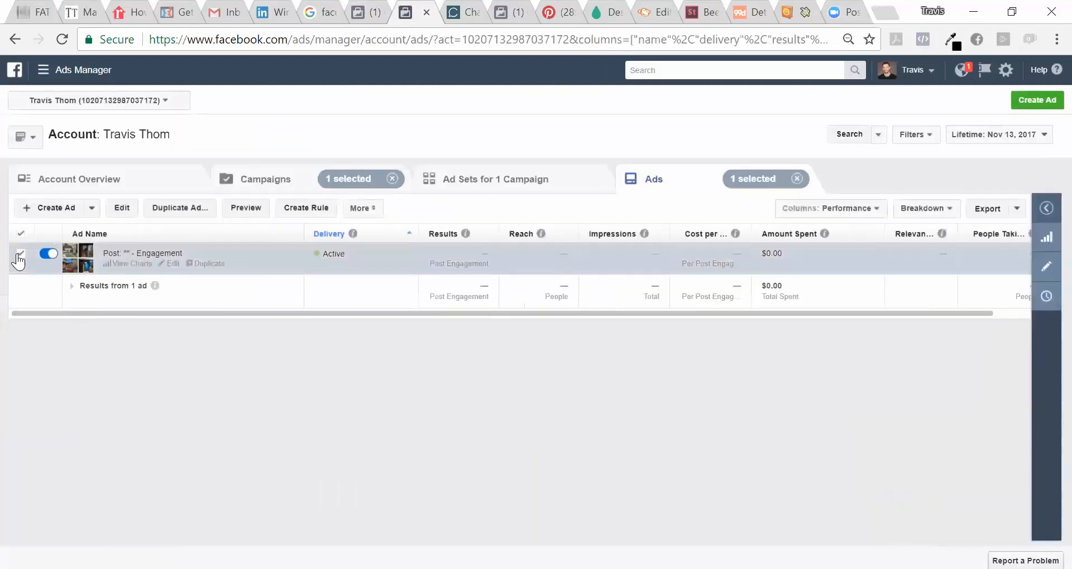
left_click(251, 214)
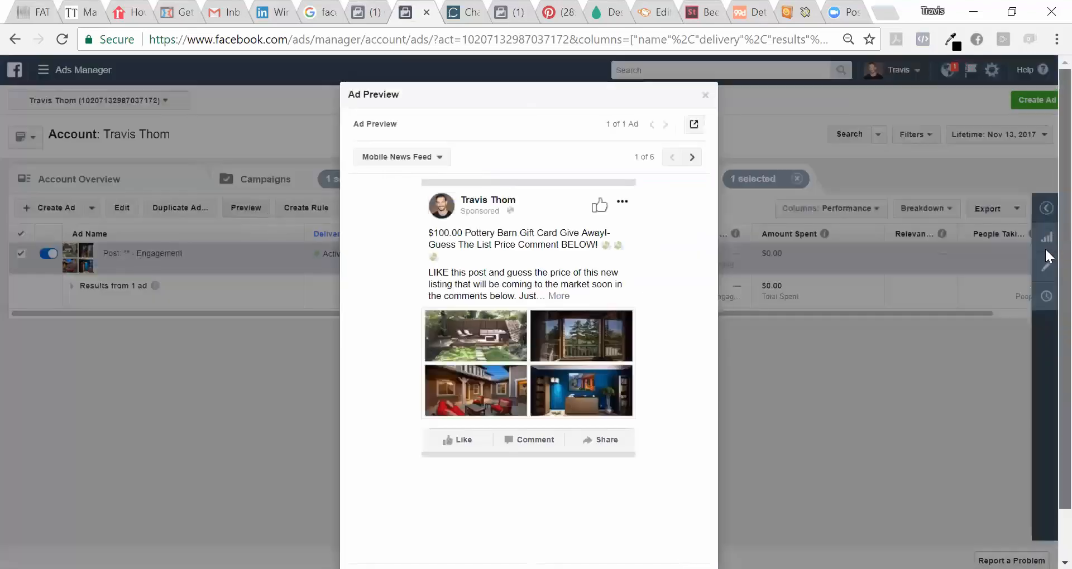
left_click(694, 125)
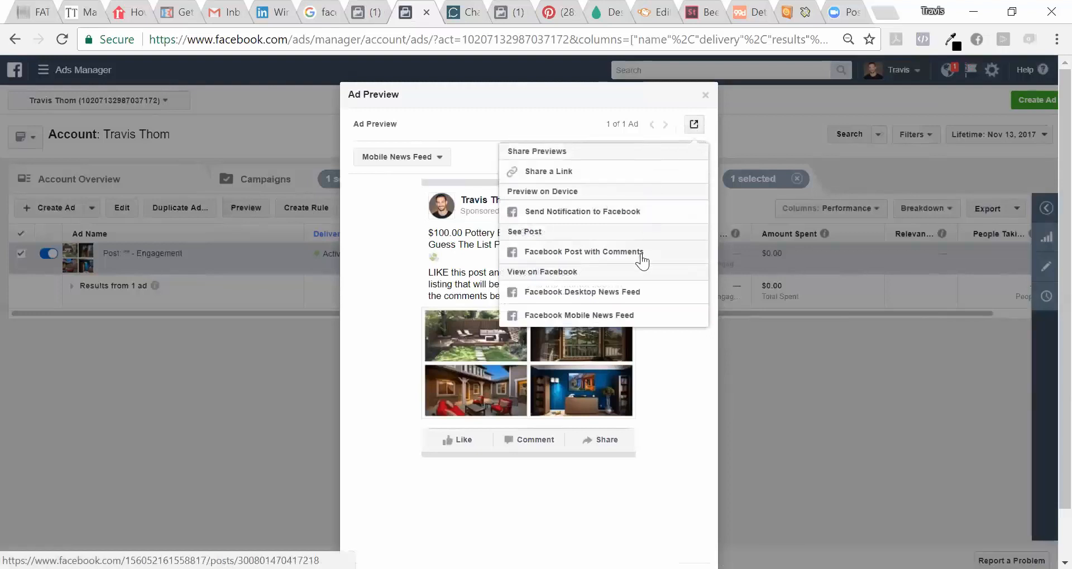
left_click(606, 251)
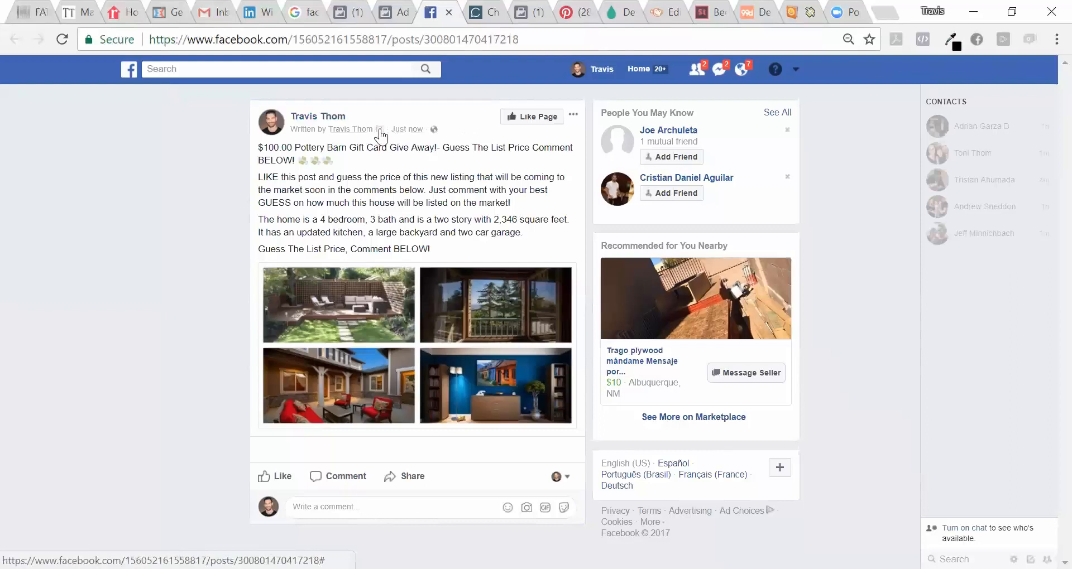
left_click(573, 115)
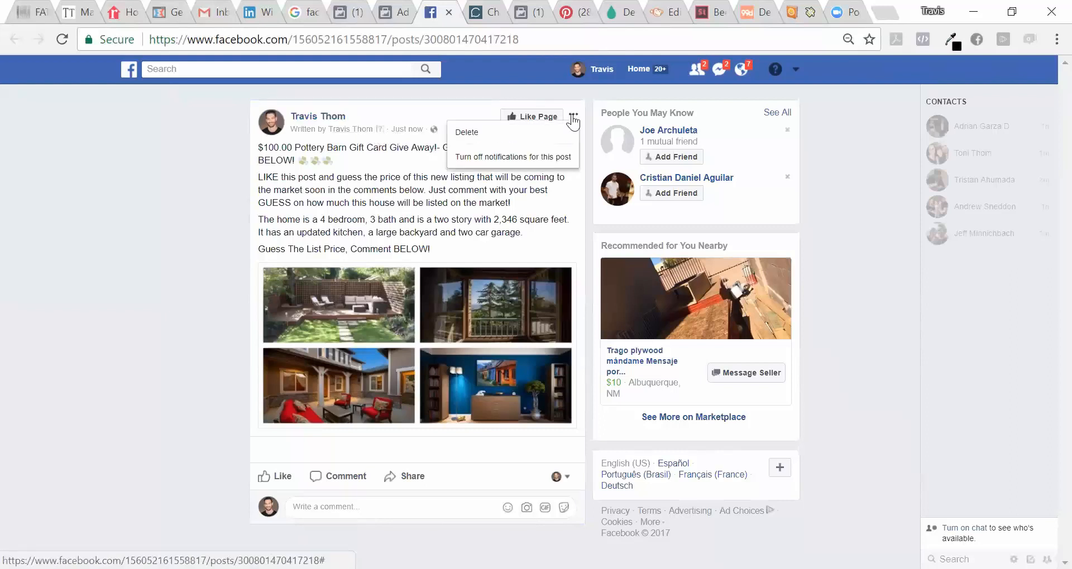
left_click(403, 116)
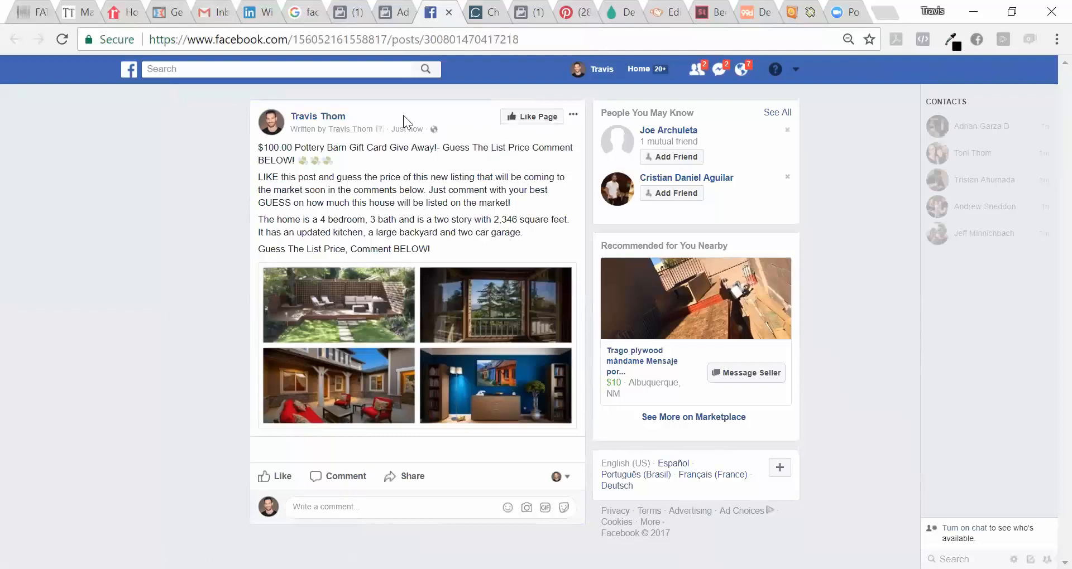
left_click(486, 18)
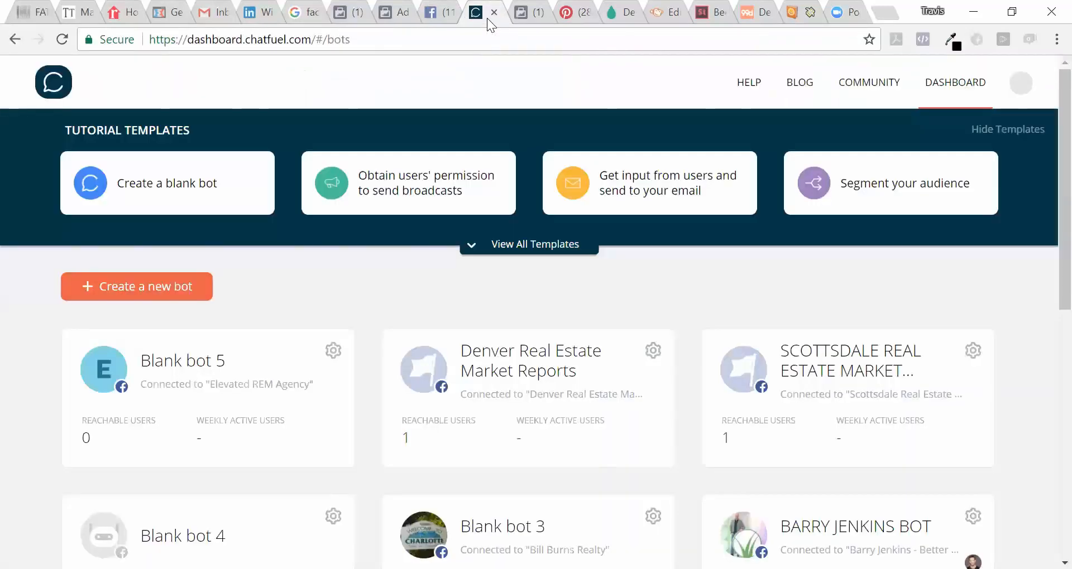
left_click(447, 15)
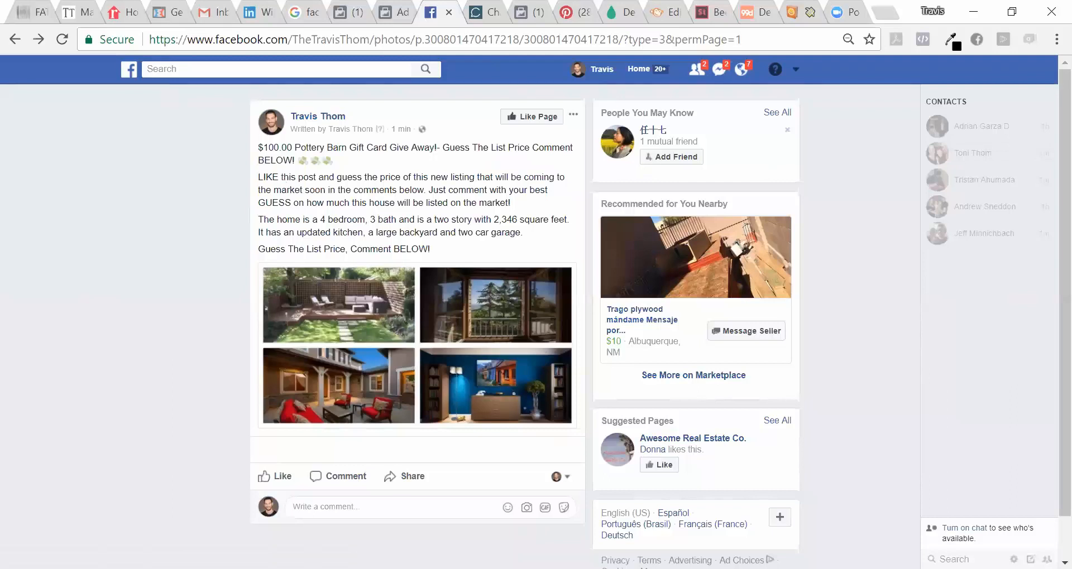
Open the giveaway post's own link from its timestamp and copy the full web address
left_click(400, 132)
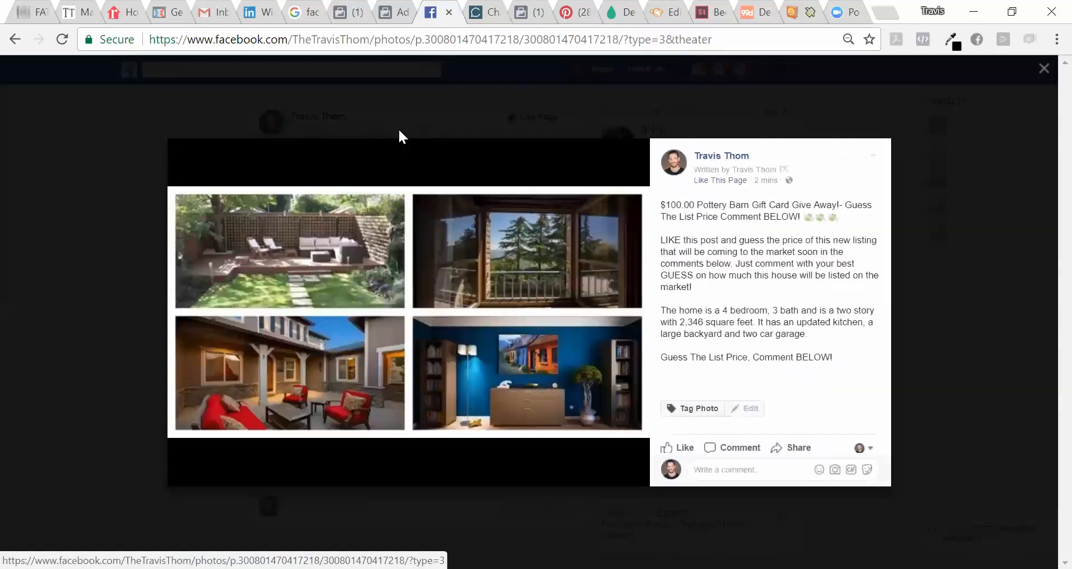
left_click_drag(149, 39, 711, 39)
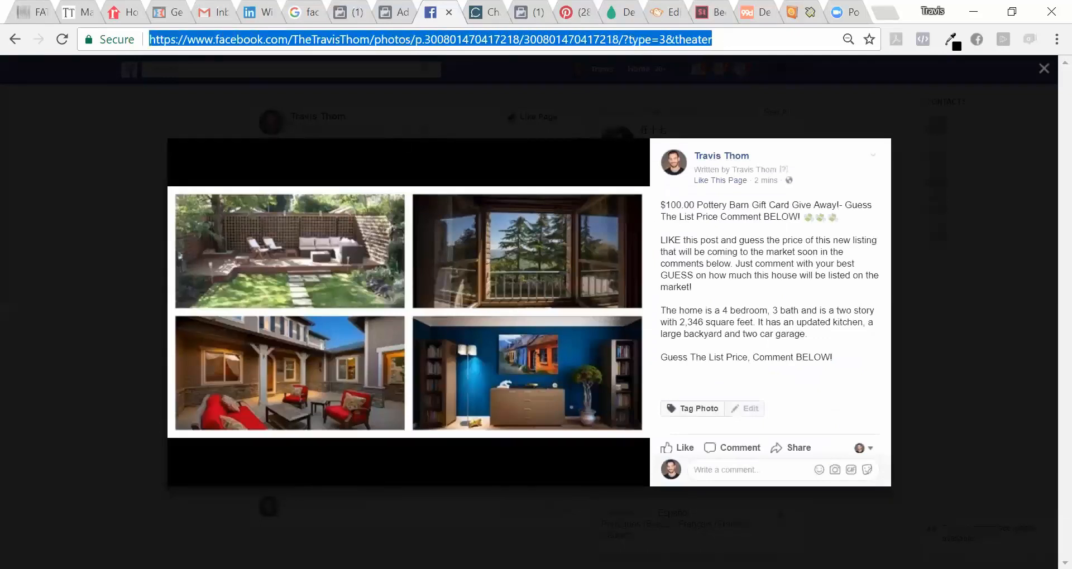
right_click(680, 38)
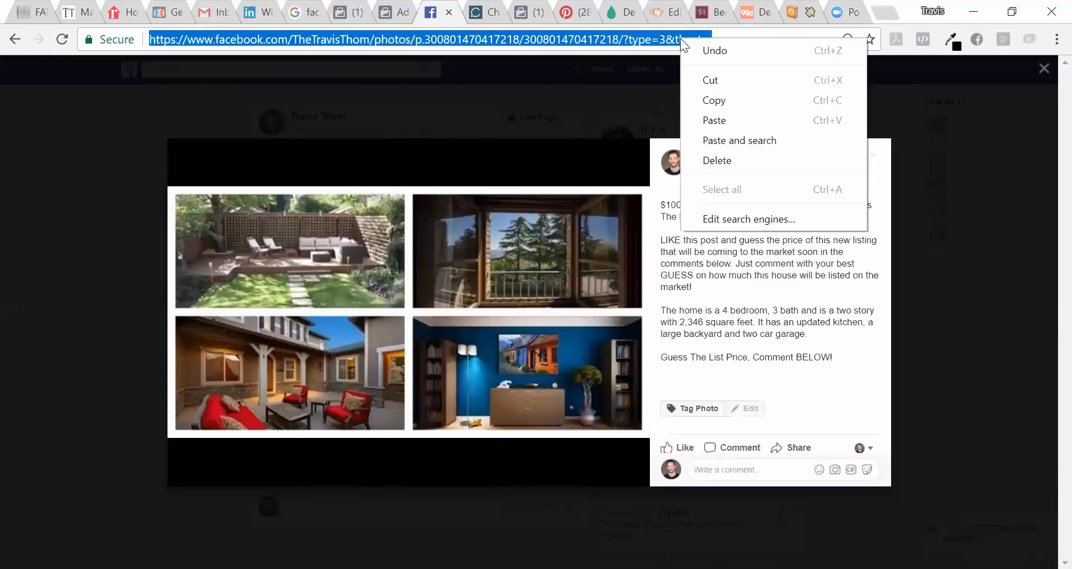
left_click(717, 102)
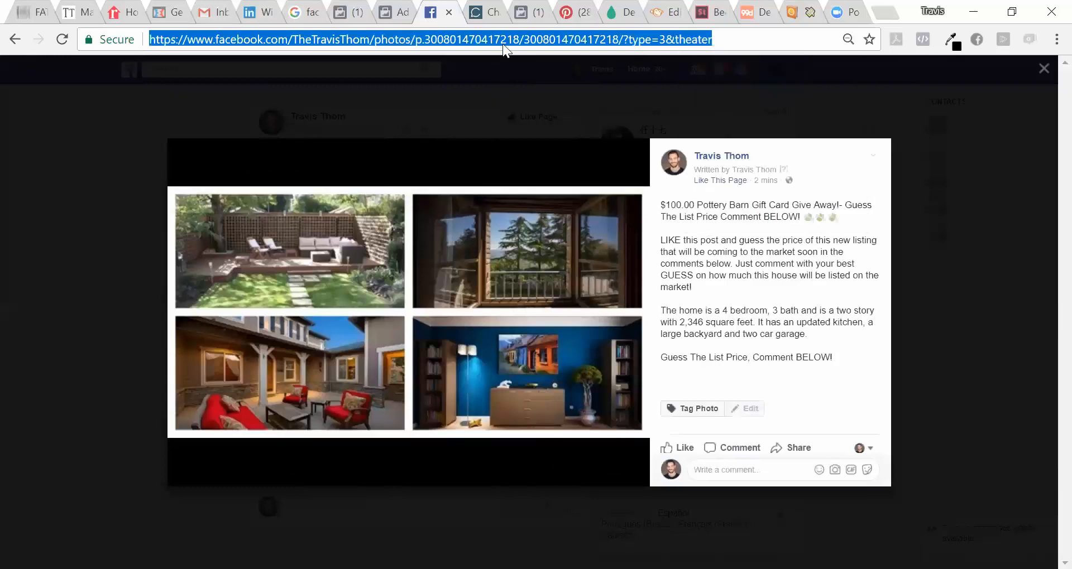
Switch to Chatfuel, create a new blank bot, and open its growth tools
left_click(475, 12)
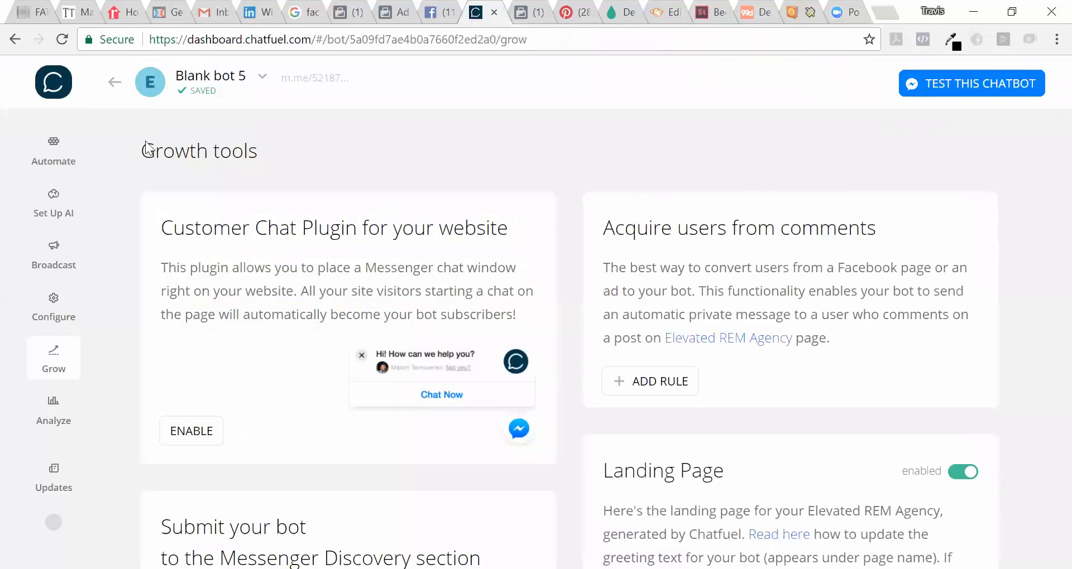
left_click(114, 83)
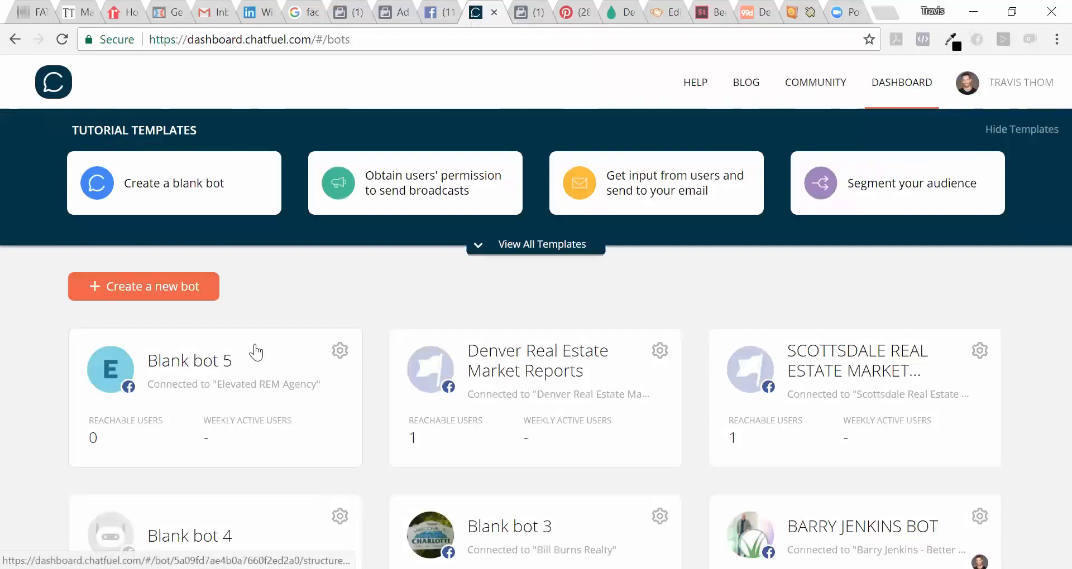
left_click(150, 286)
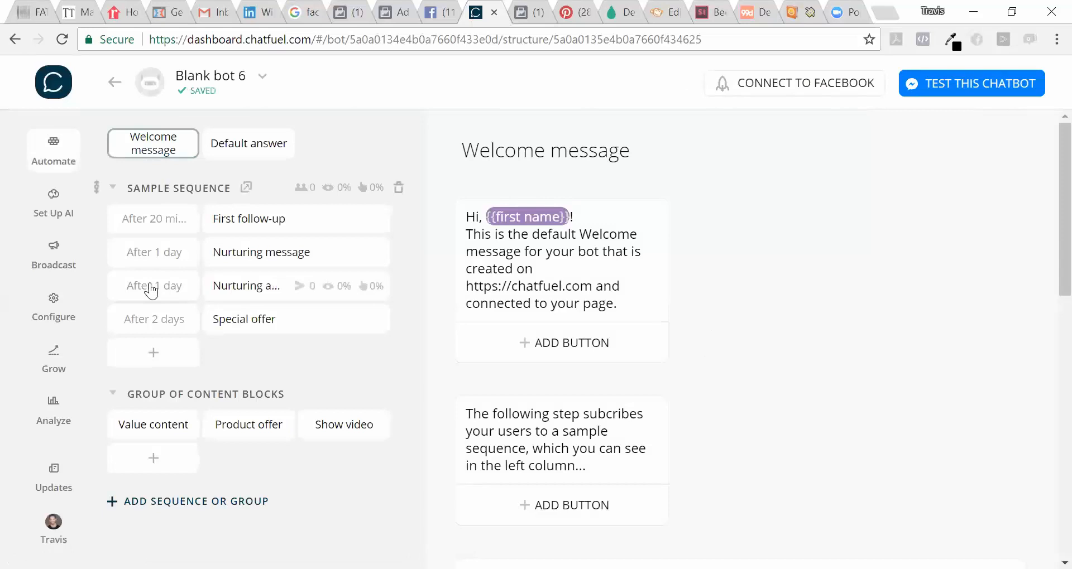
left_click(59, 369)
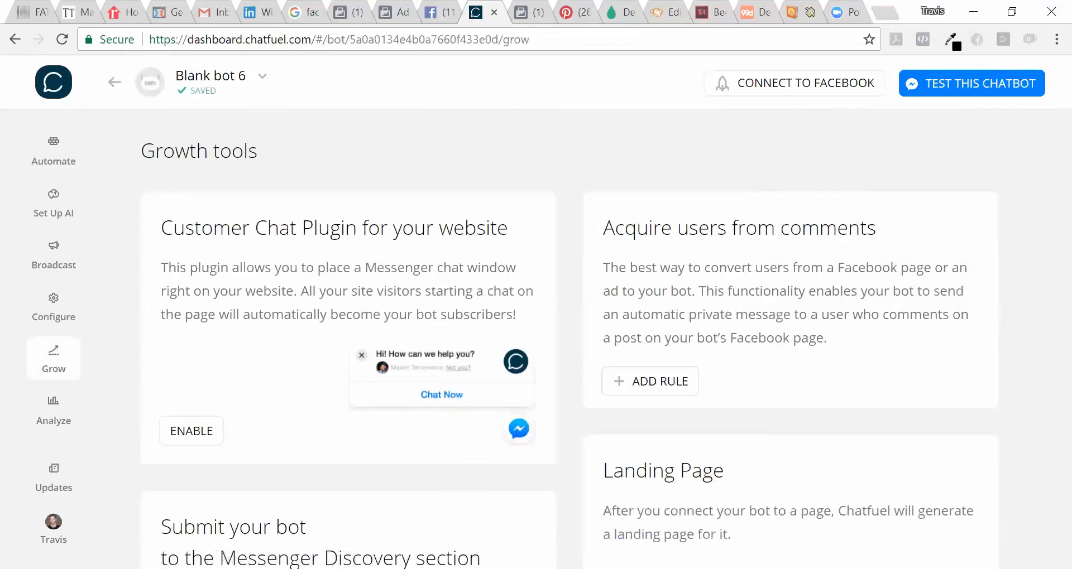
left_click(260, 77)
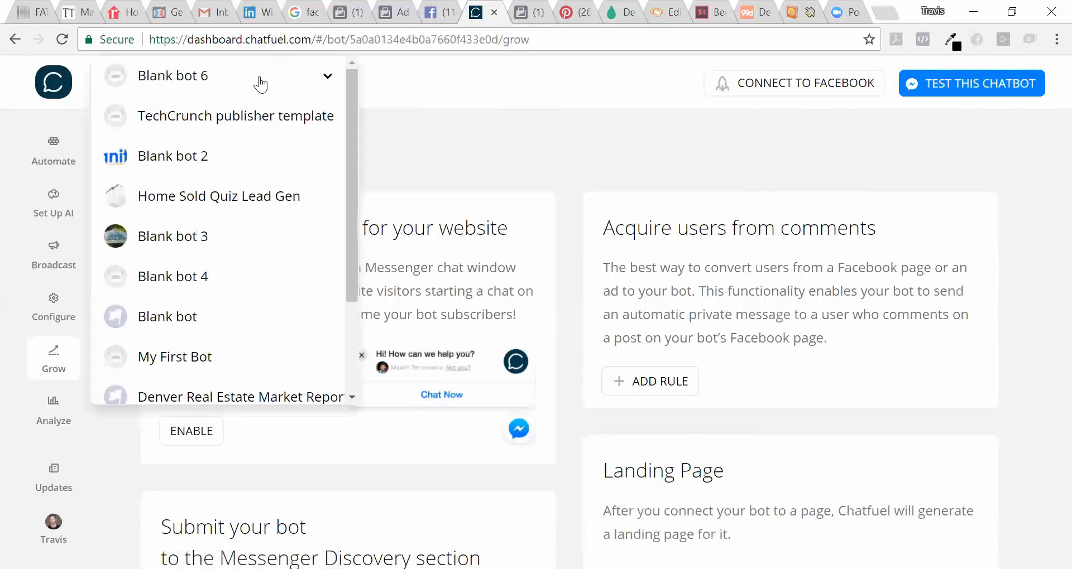
left_click(396, 115)
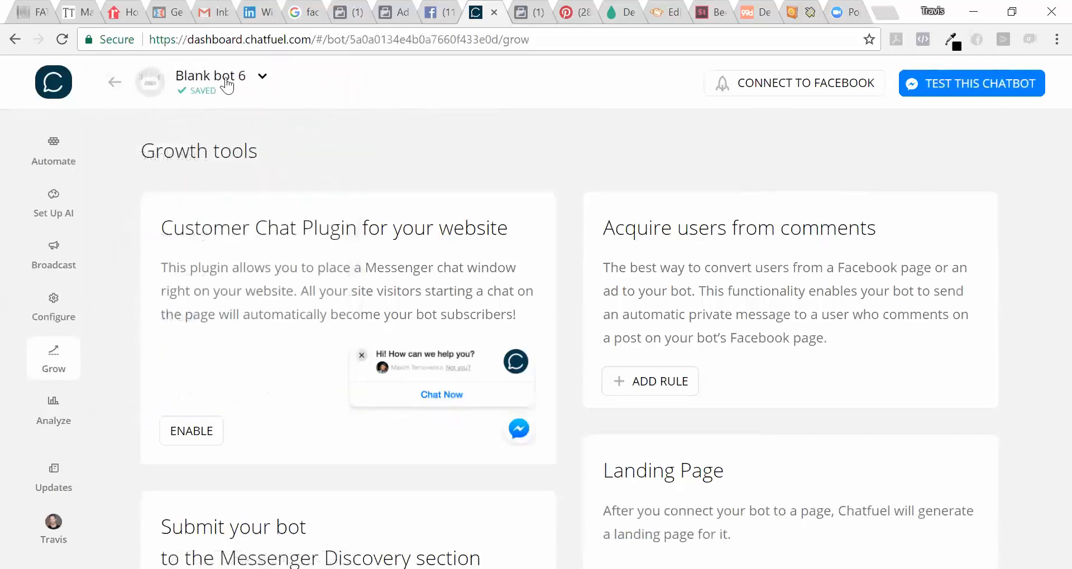
left_click(227, 84)
left_click(385, 122)
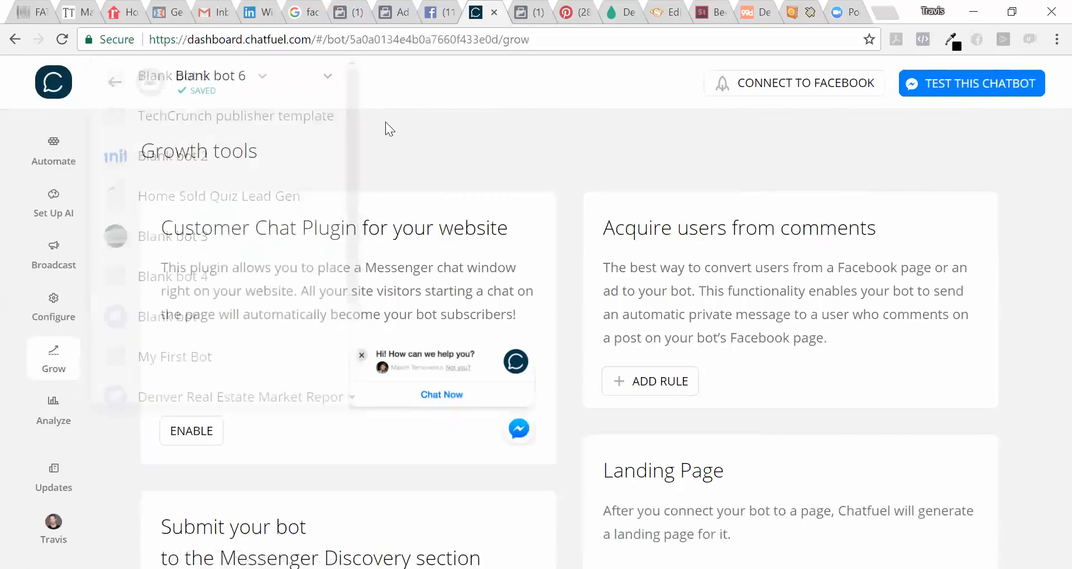
Connect the new bot to the Venture Realty Group Property Management Facebook page and return to the growth tools
left_click(60, 302)
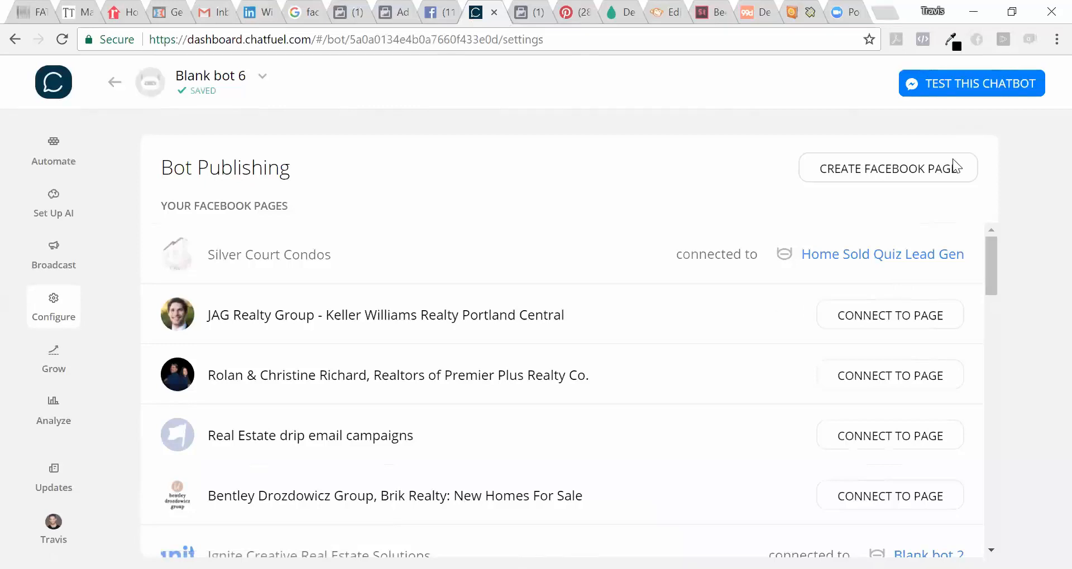
scroll(952, 158, "down", 6)
mouse_move(987, 331)
left_mouse_down()
mouse_move(989, 344)
mouse_move(989, 328)
left_mouse_up()
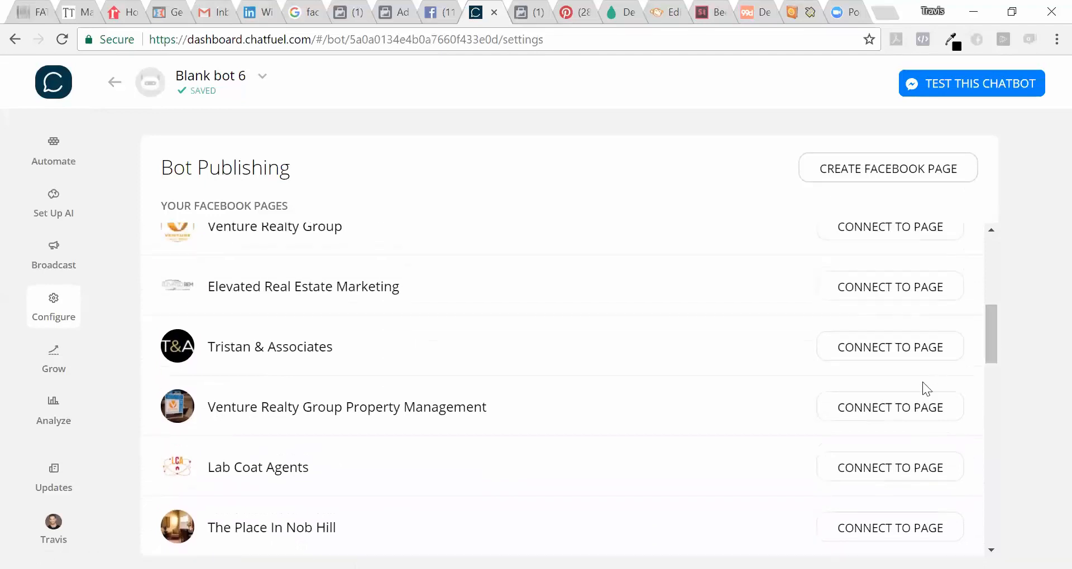
left_click(878, 413)
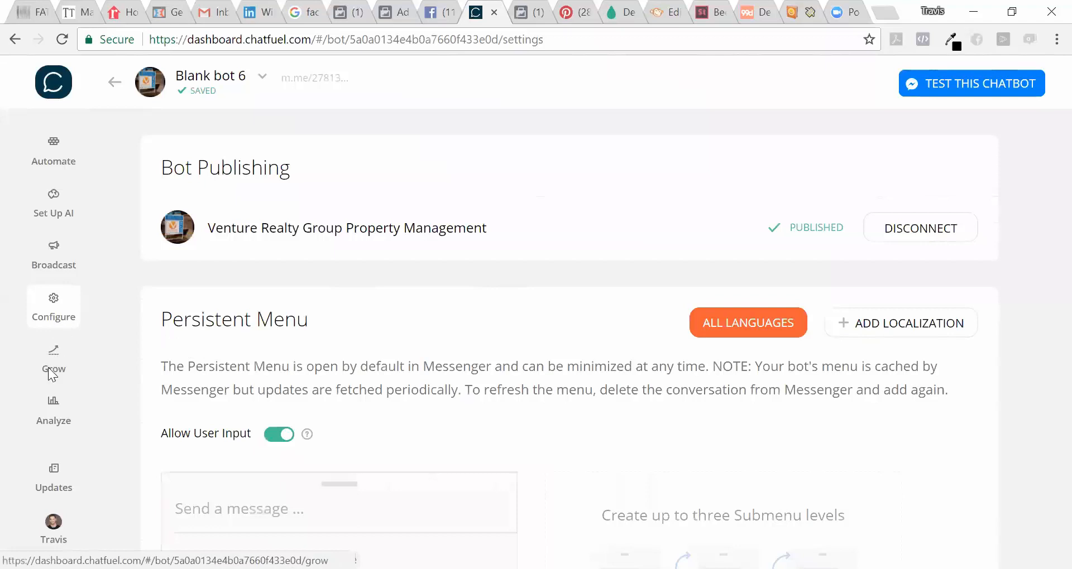
left_click(51, 371)
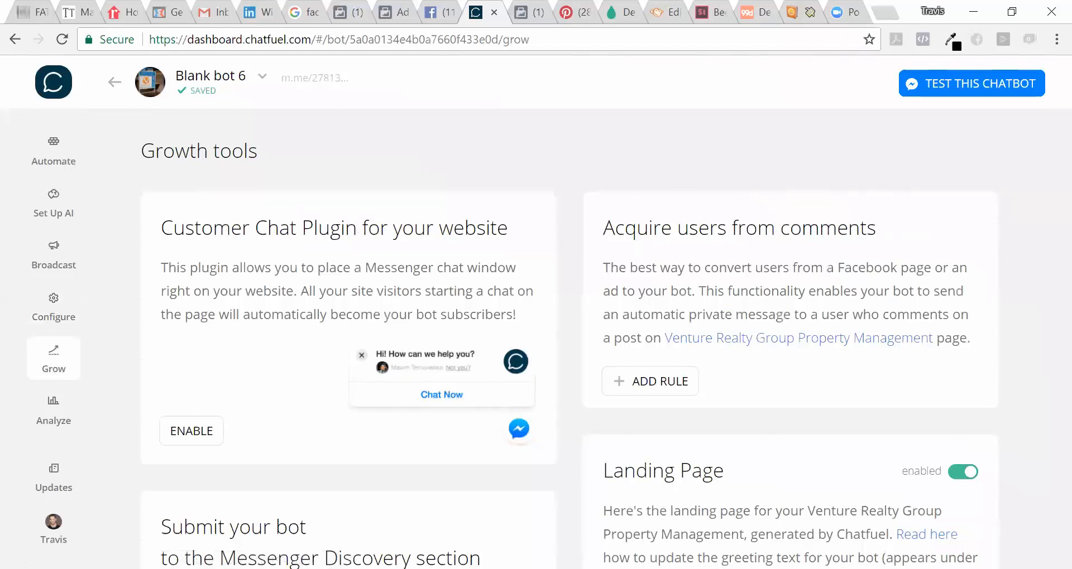
Start an autoreply rule for acquiring users from comments and name it "Coming Soon $100 Contest-Comments"
left_click_drag(601, 229, 878, 237)
left_click(878, 237)
left_click(652, 380)
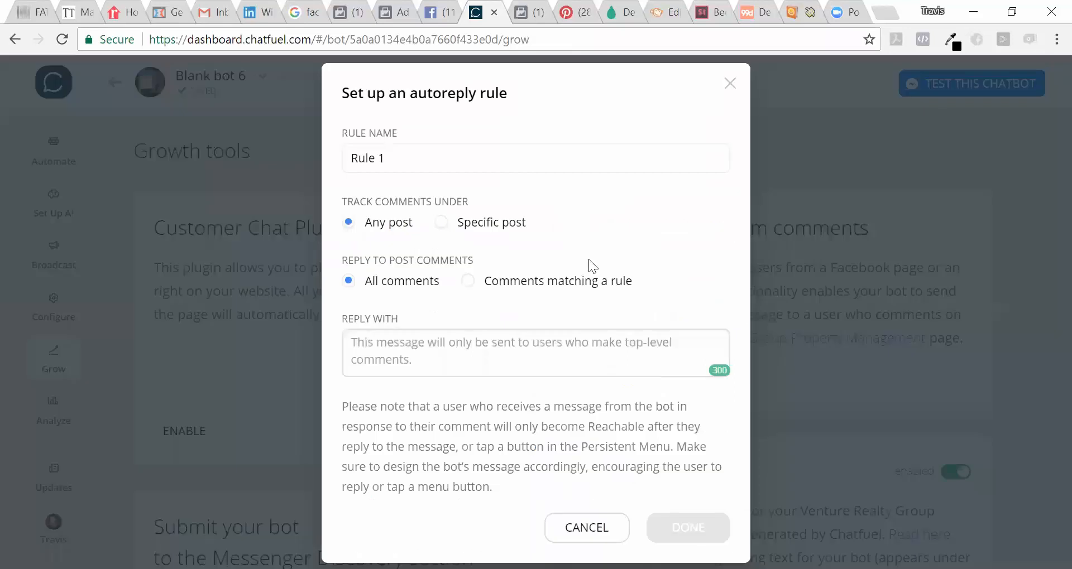
left_click_drag(386, 158, 341, 164)
key("BackSpace")
type("Coming Soon $100 Contex")
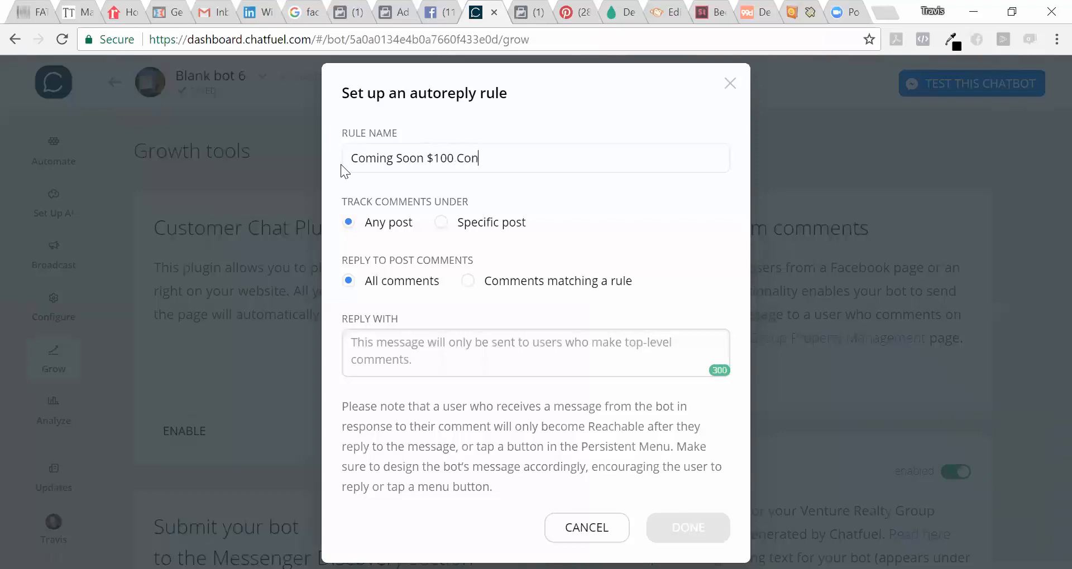
key("BackSpace")
type("st-Comments")
Make the contest rule track a specific post and paste the giveaway post's copied link
left_click(442, 223)
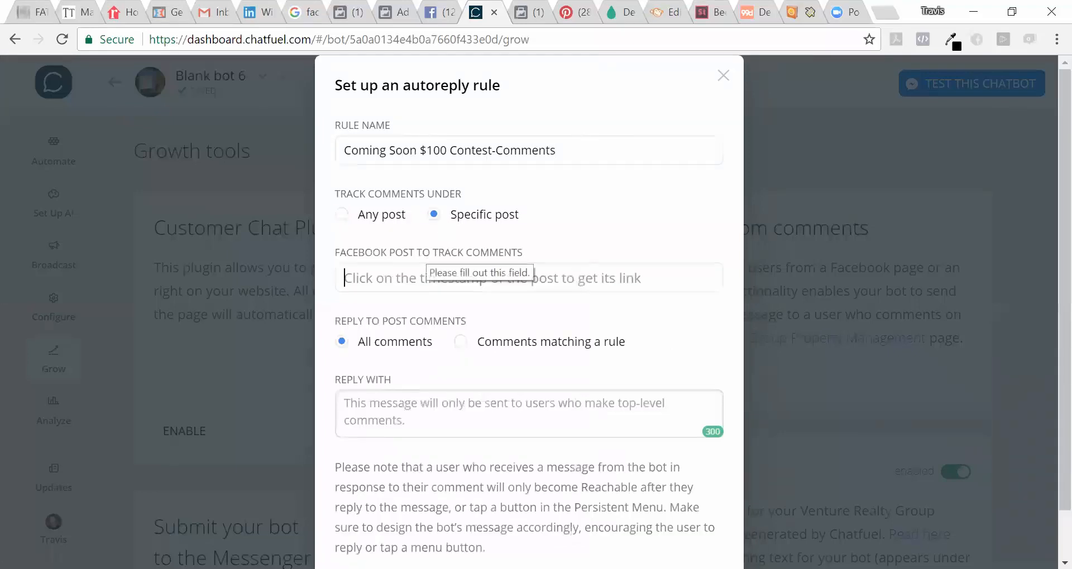
right_click(427, 272)
left_click(488, 375)
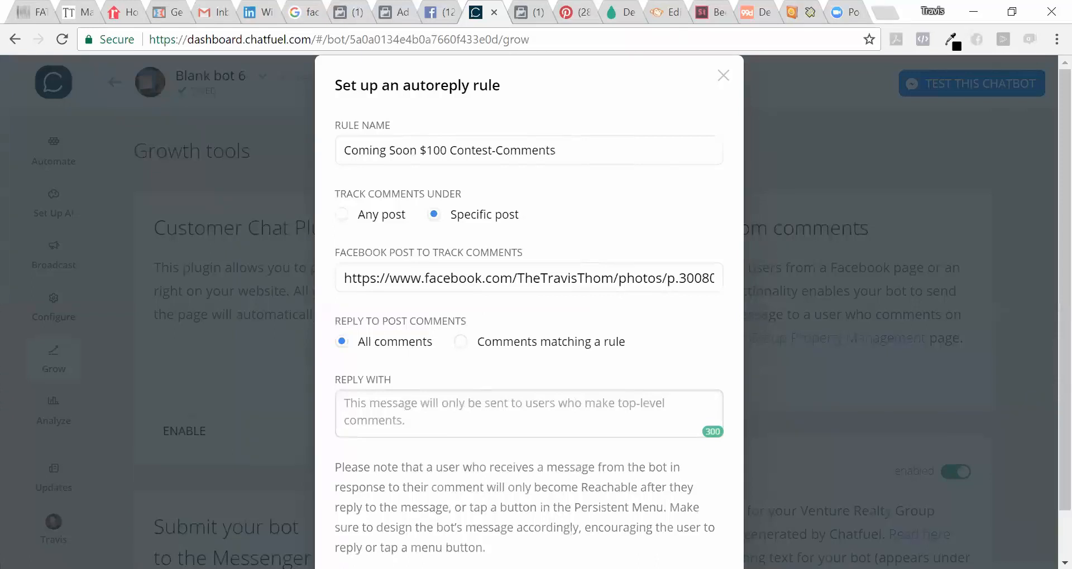
Begin the reply with "Thank you for commenting on our new listing! You are now in the contest and we will let you know soon if you won"
type("Tha")
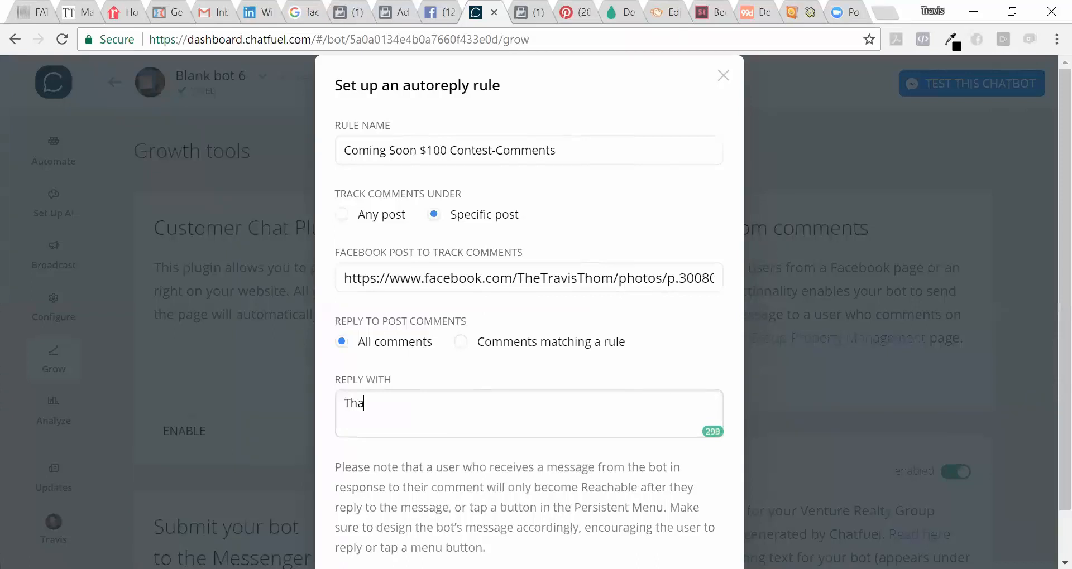
type("nk you for commenting ")
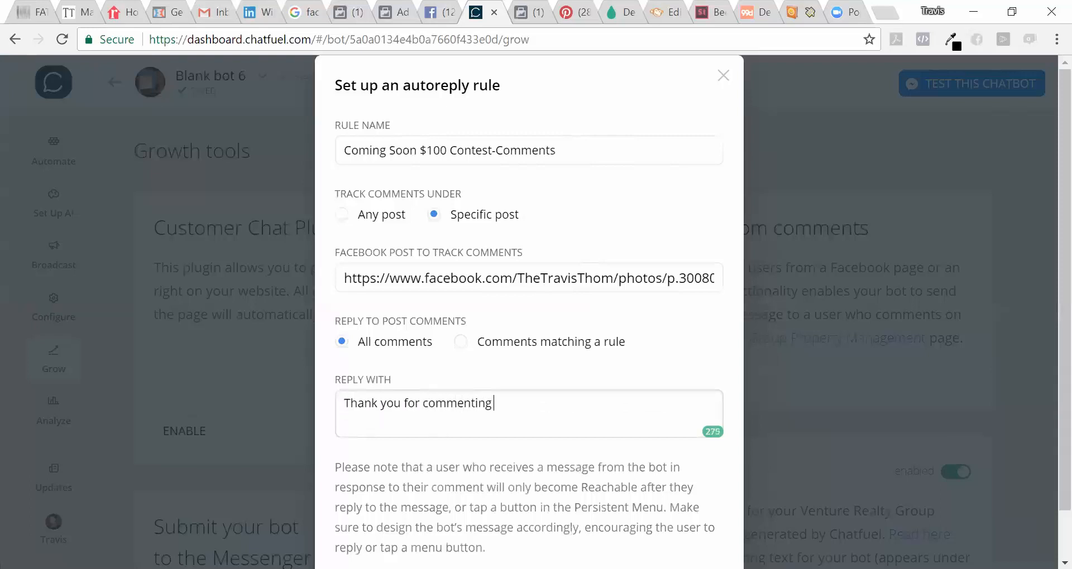
type("on our new listing! You are now in the con")
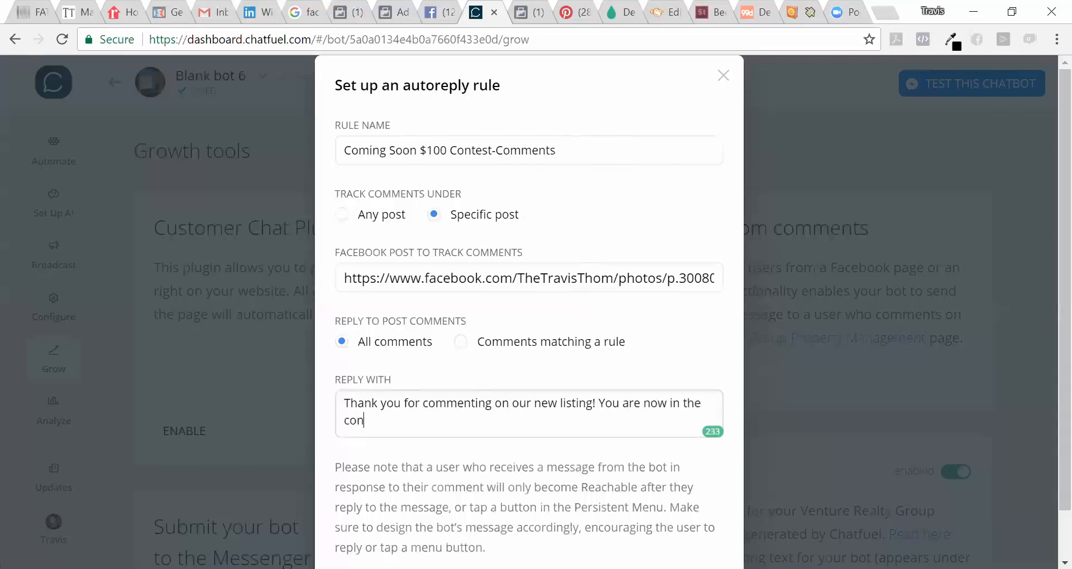
type("test and we will let you know soon")
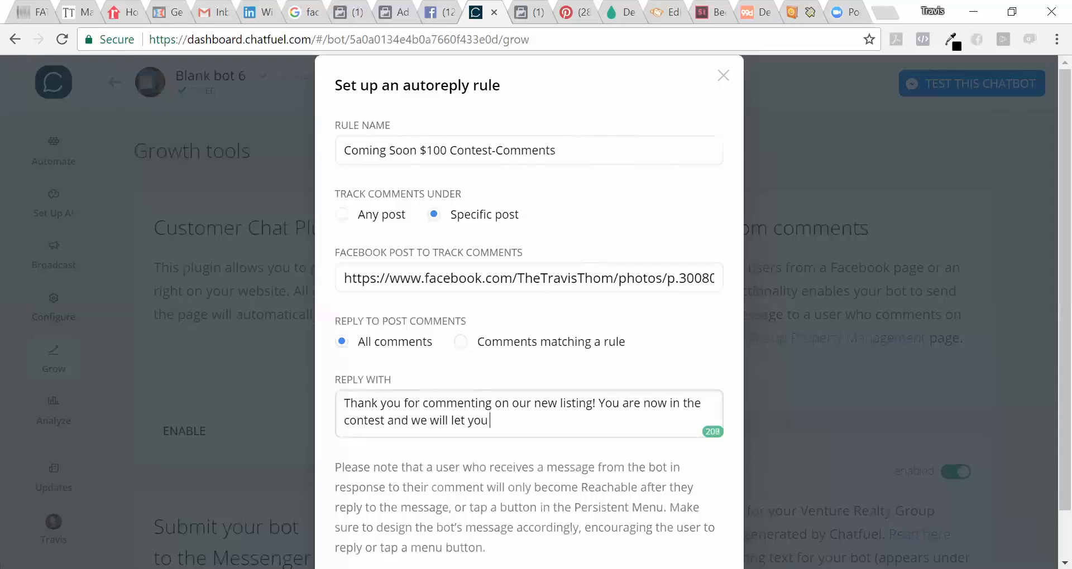
type(" who")
key("BackSpace")
key("BackSpace")
key("BackSpace")
type("if you won")
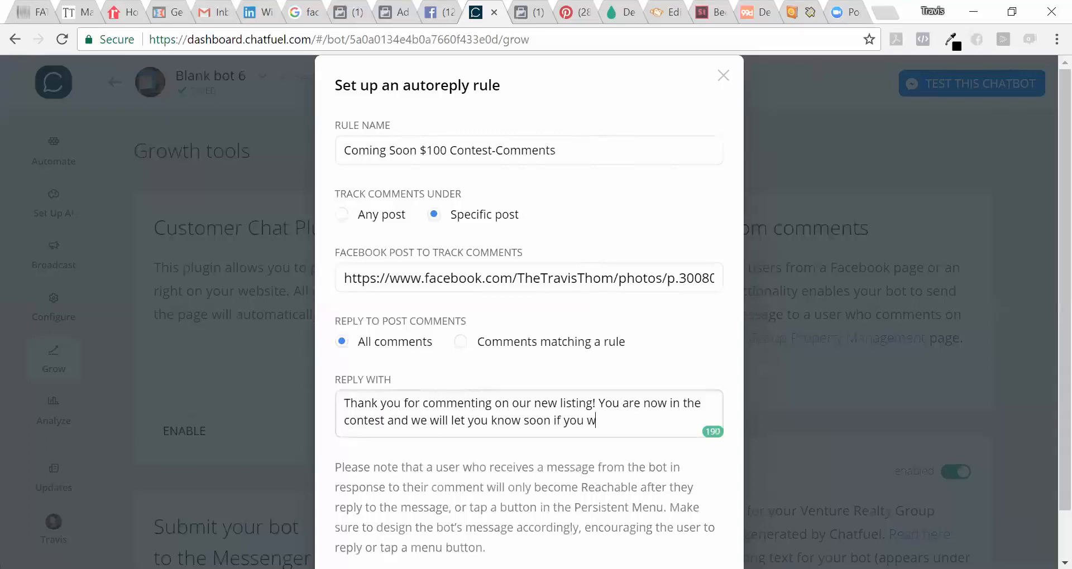
Extend the reply with "By the way are you in the market looking for a new home?" and leave the rule dialog
type("By the")
type(" way are you")
type(" i")
type("n the m")
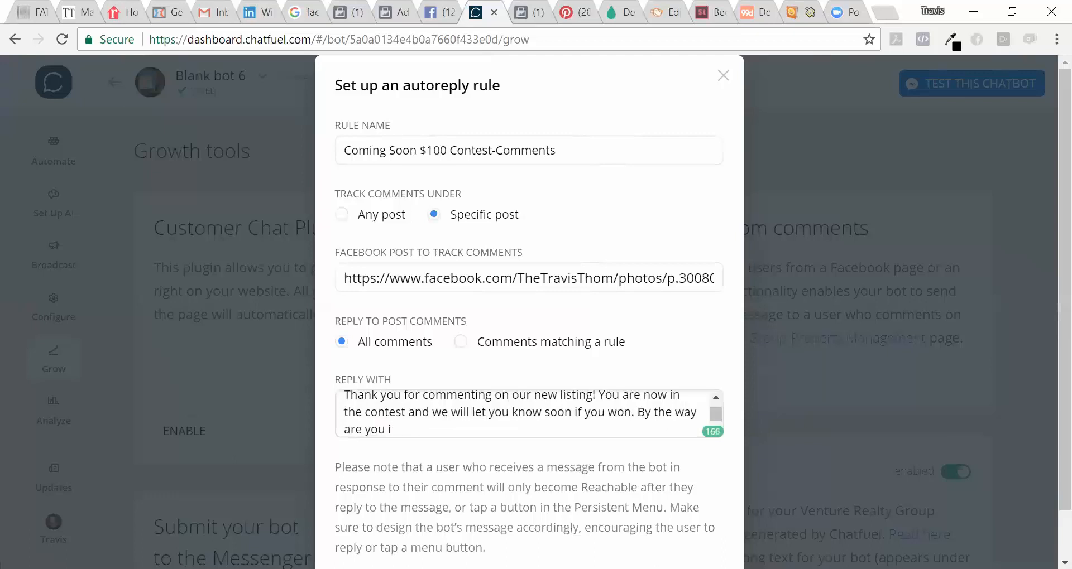
type("arket lookin")
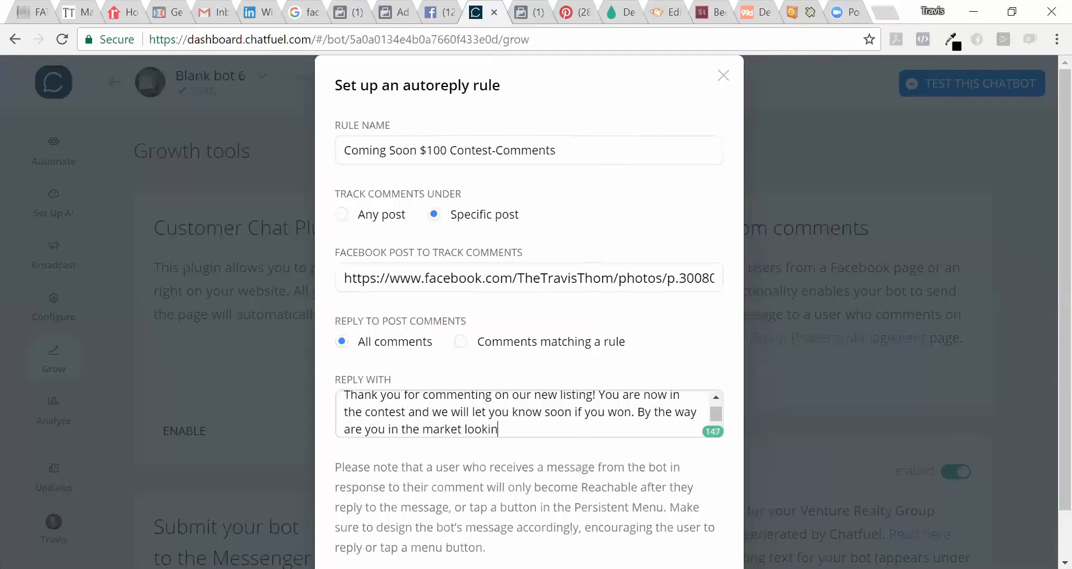
type("g for a new home?")
left_click_drag(717, 416, 716, 419)
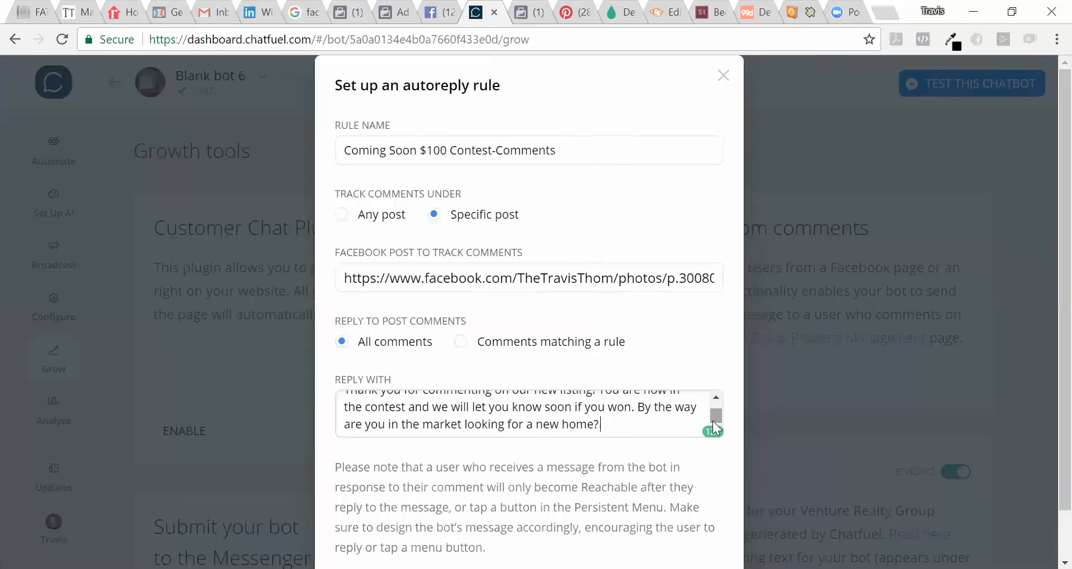
left_click(1044, 417)
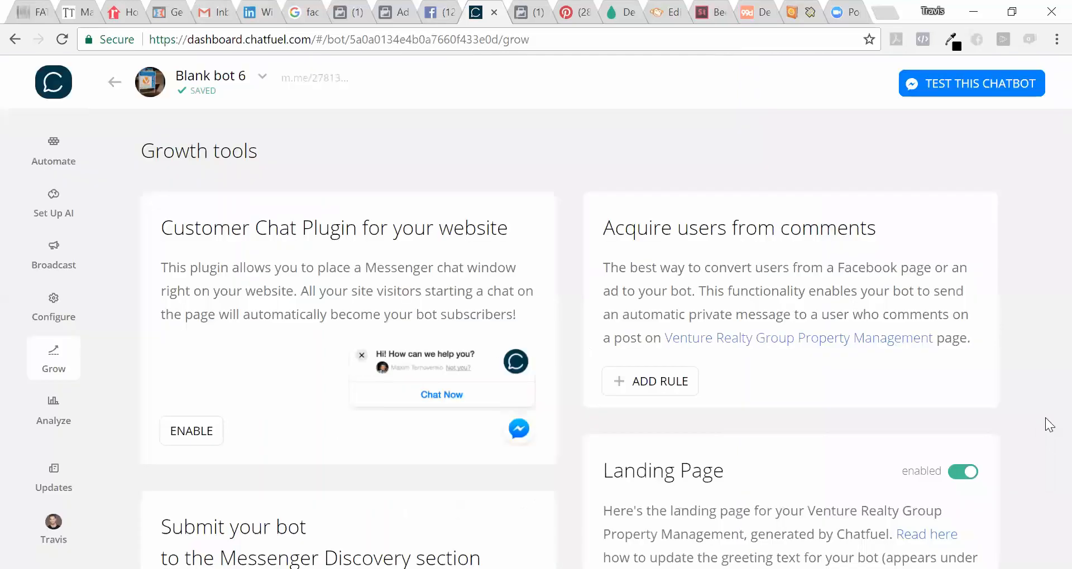
Add a new comment autoreply rule and name it "$100 contest give away-comments"
left_click(628, 382)
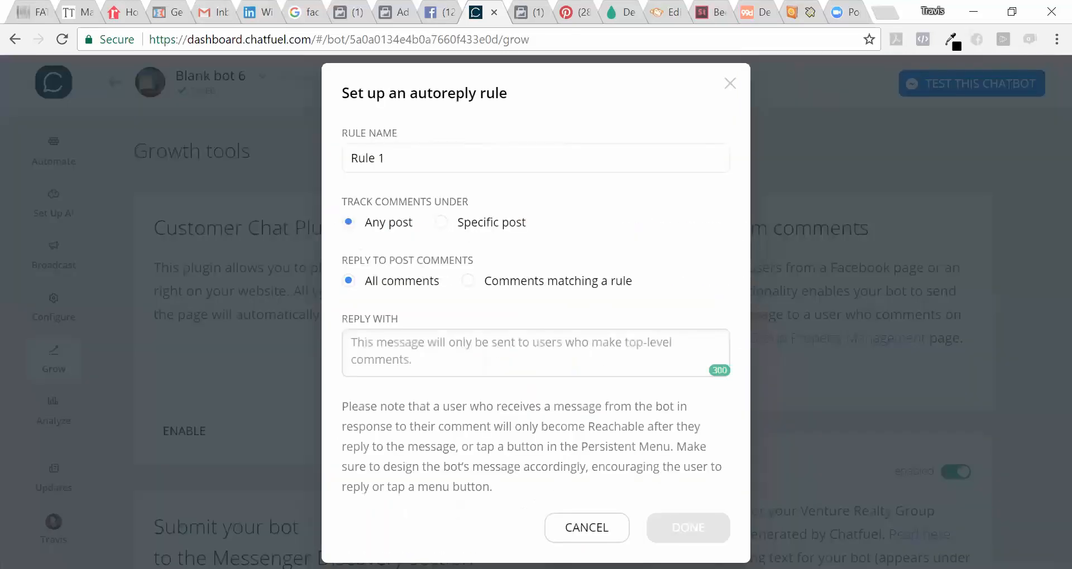
left_click_drag(385, 158, 326, 161)
key("BackSpace")
type("$100 contest give away")
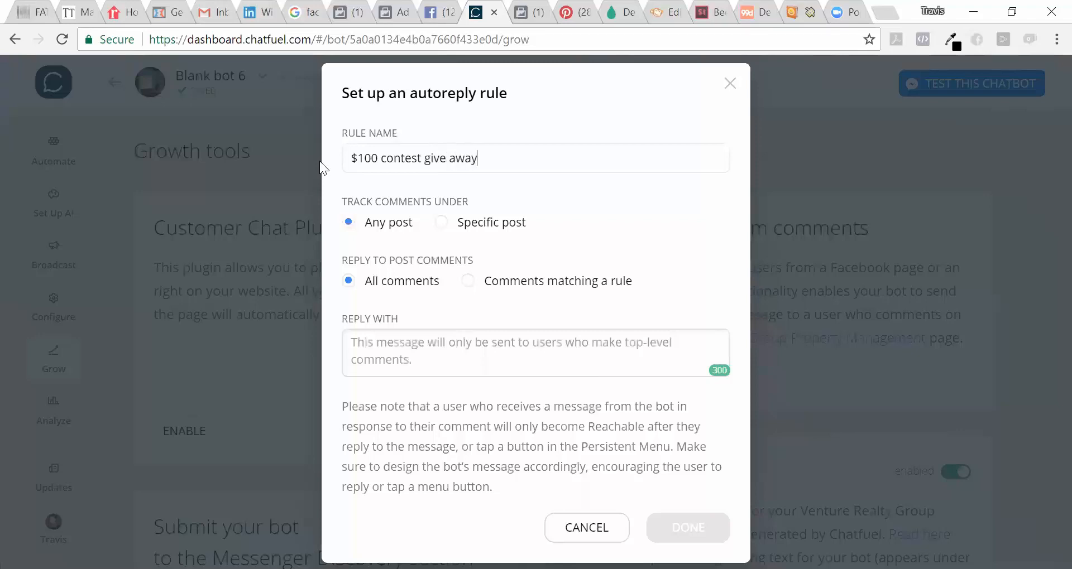
type("-comments")
Set the rule to track comments under a specific post, using the copied link of the giveaway post
left_click(439, 224)
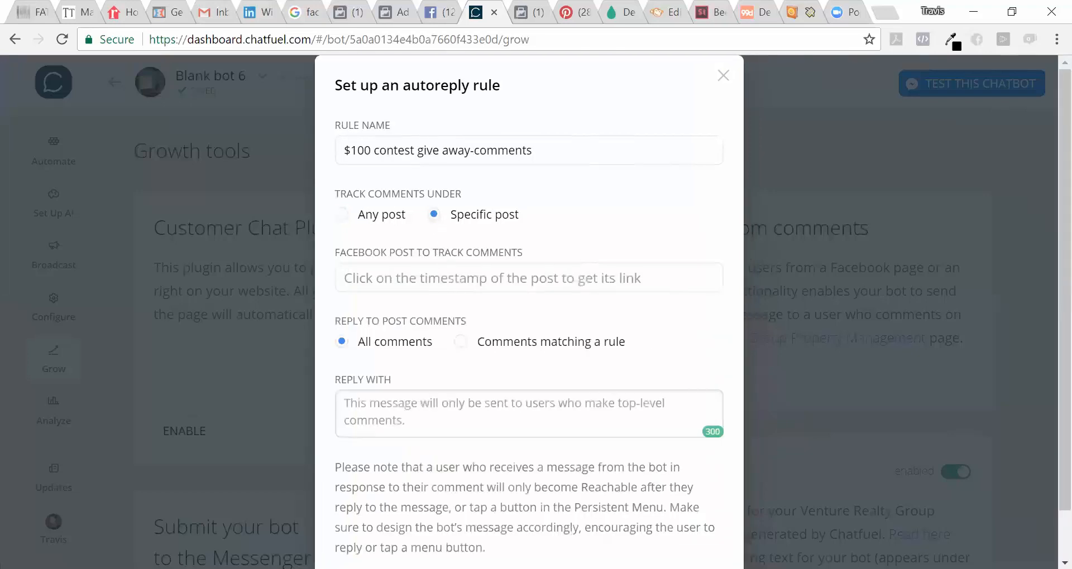
right_click(439, 274)
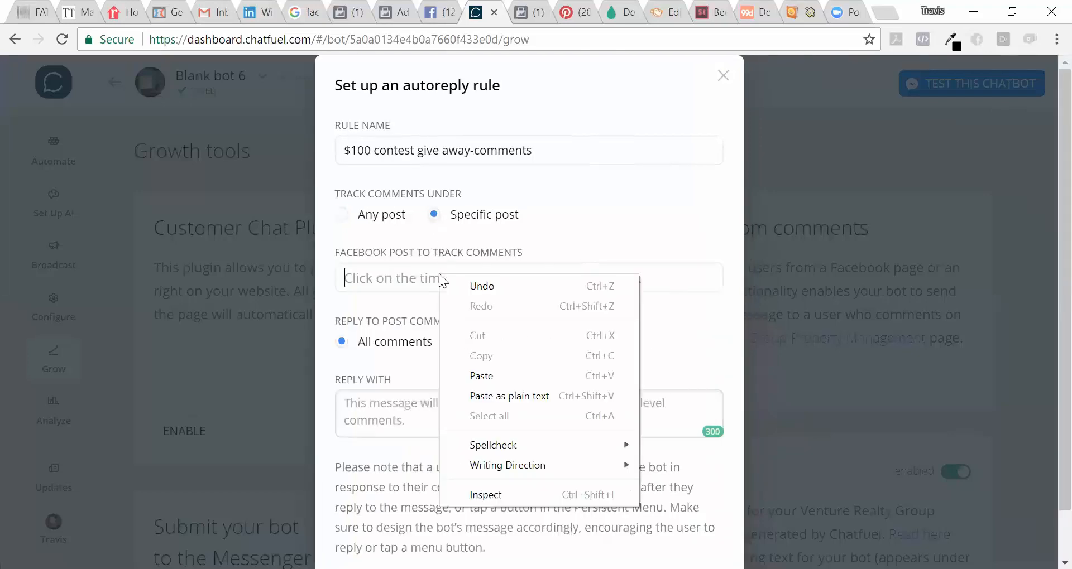
left_click(499, 374)
Begin the rule's reply message with "Thank you for commeting on our post about our new listing! We will let you"
left_click(344, 403)
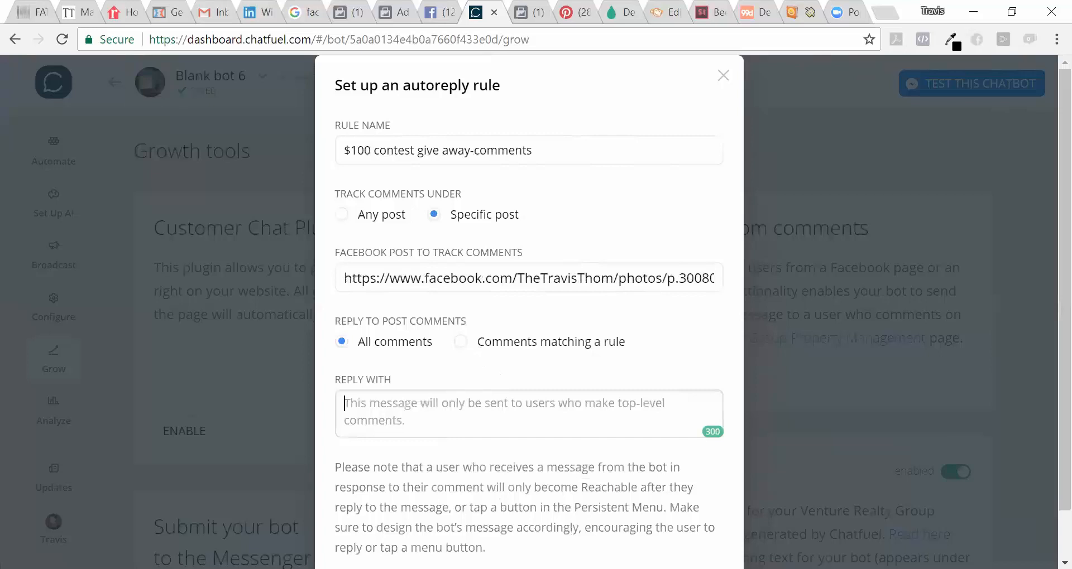
type("Thank you for commeting on our post about o")
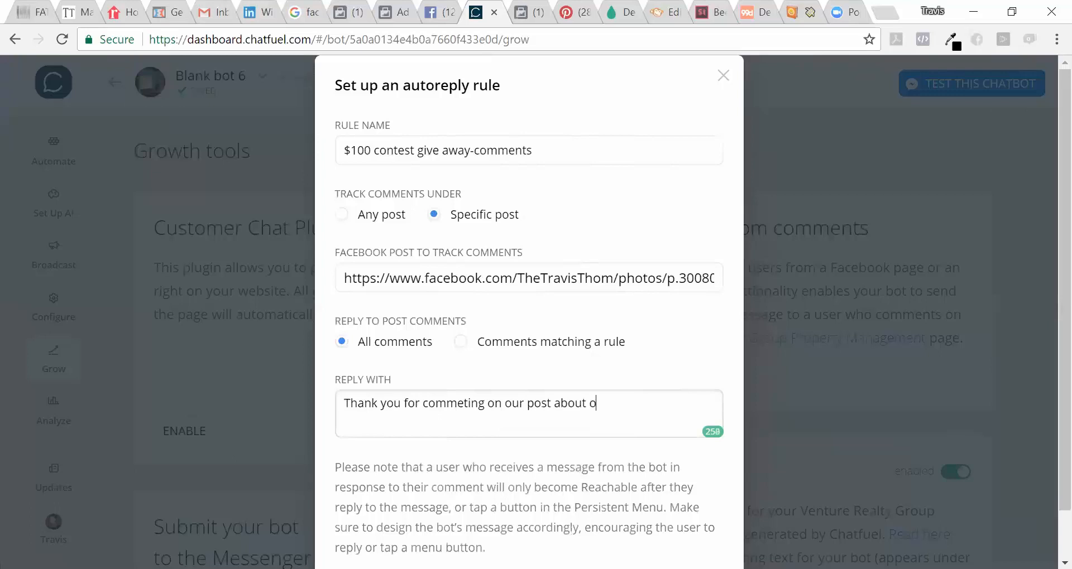
type("ur new listings.")
key("BackSpace")
type("! We will let you")
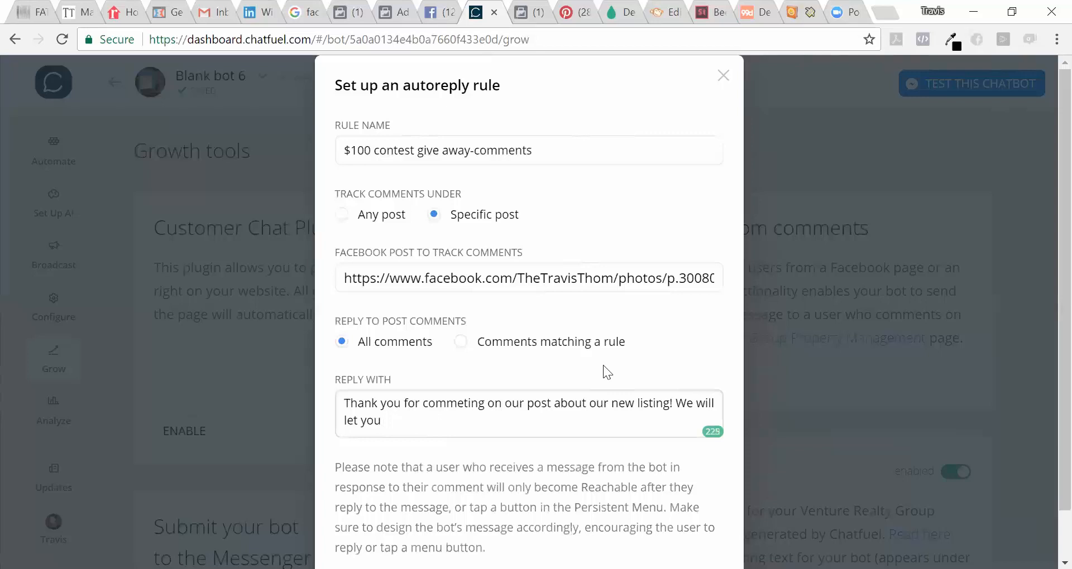
Complete the reply with "soon if you are the winner! By the way are you in the market for a new home?" and save the rule
scroll(608, 372, "down", 2)
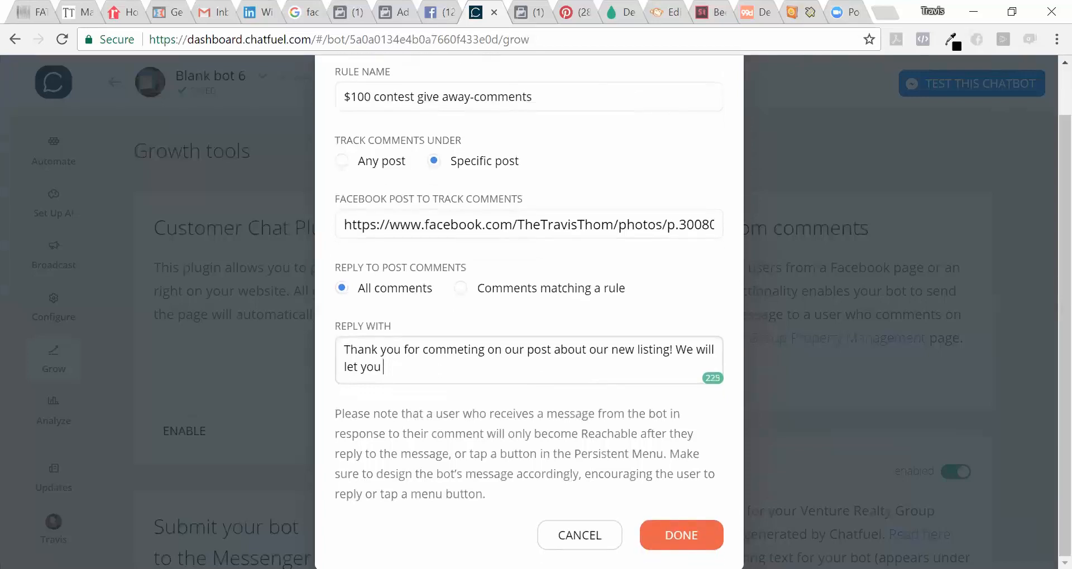
type("soon if you are the winner! By the way are you in the market for a new home?")
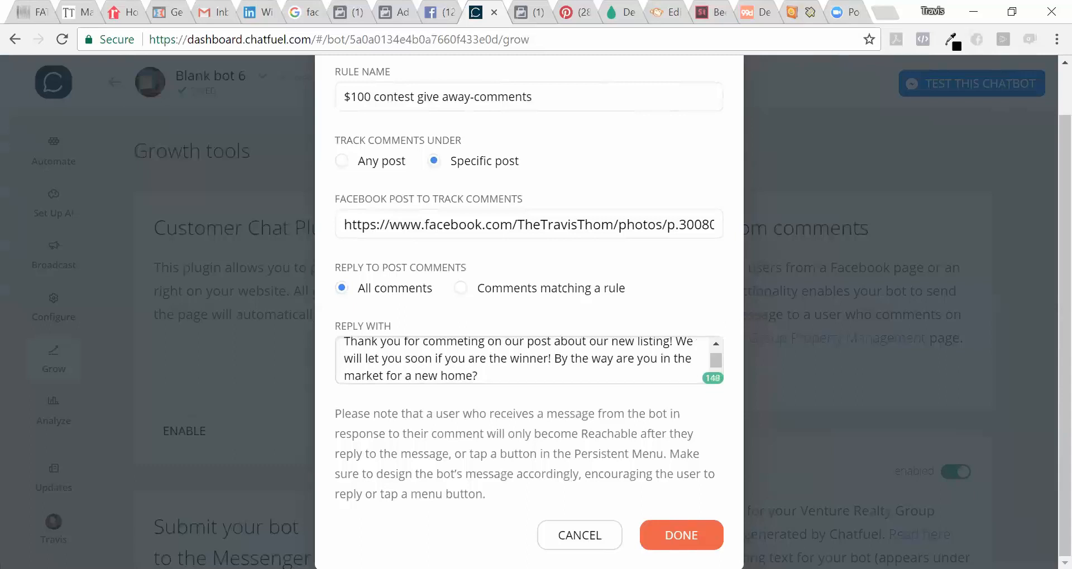
left_click(681, 535)
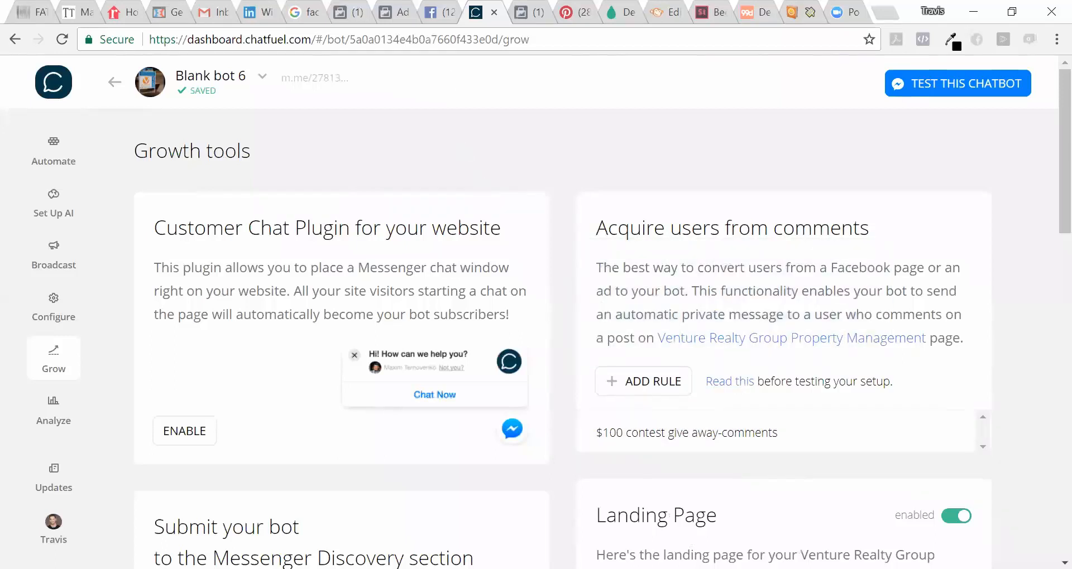
Switch to the giveaway post on Facebook and post the comment "$345,000! I hope I win!" on it
left_click(439, 17)
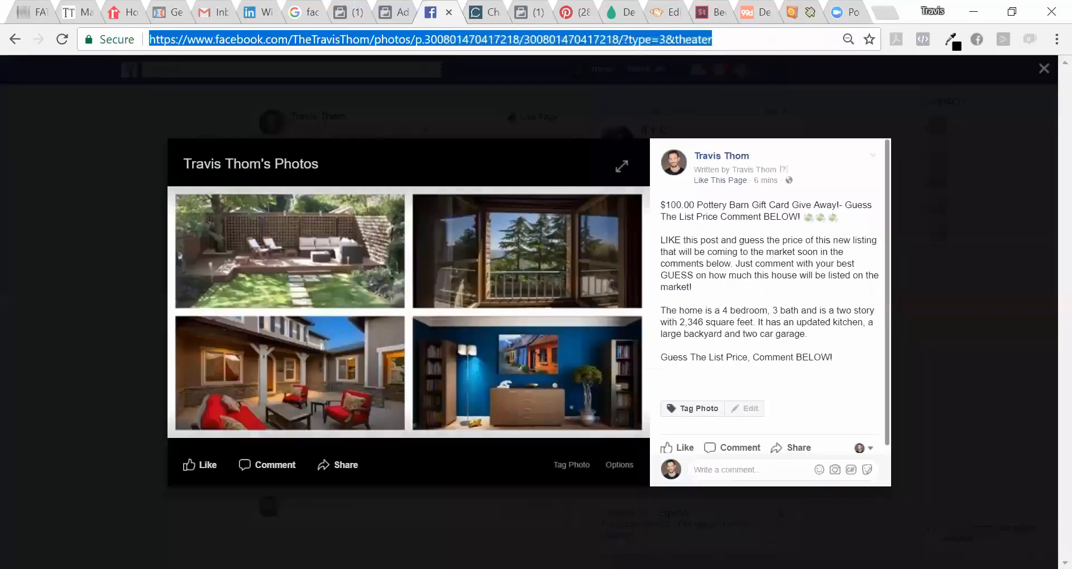
type("$34")
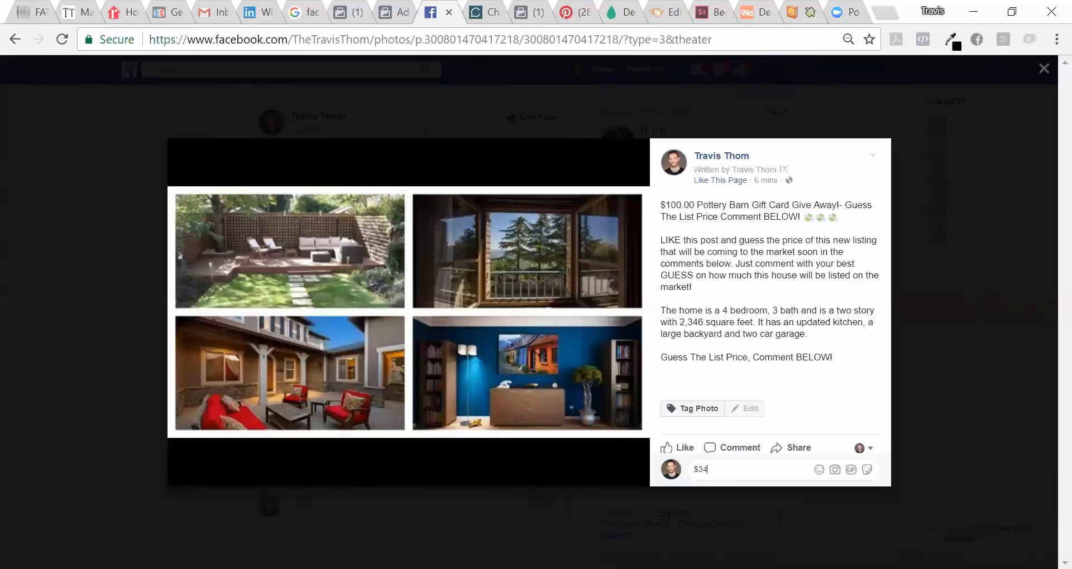
type("5,000! I hope I win!")
key("Return")
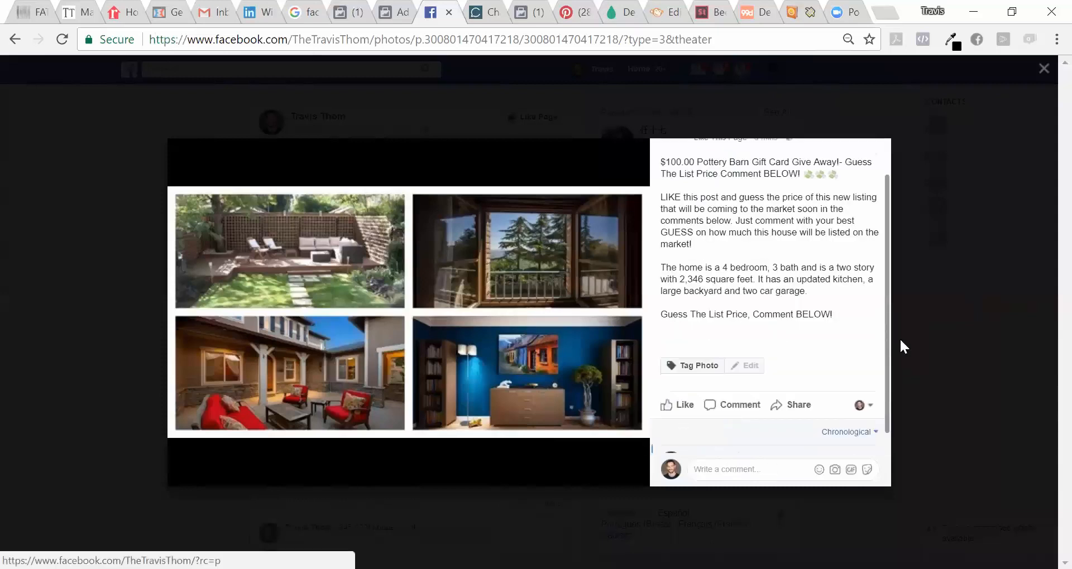
Order the giveaway post's comments by Top Comments and view the newly posted comment
left_click_drag(890, 339, 887, 401)
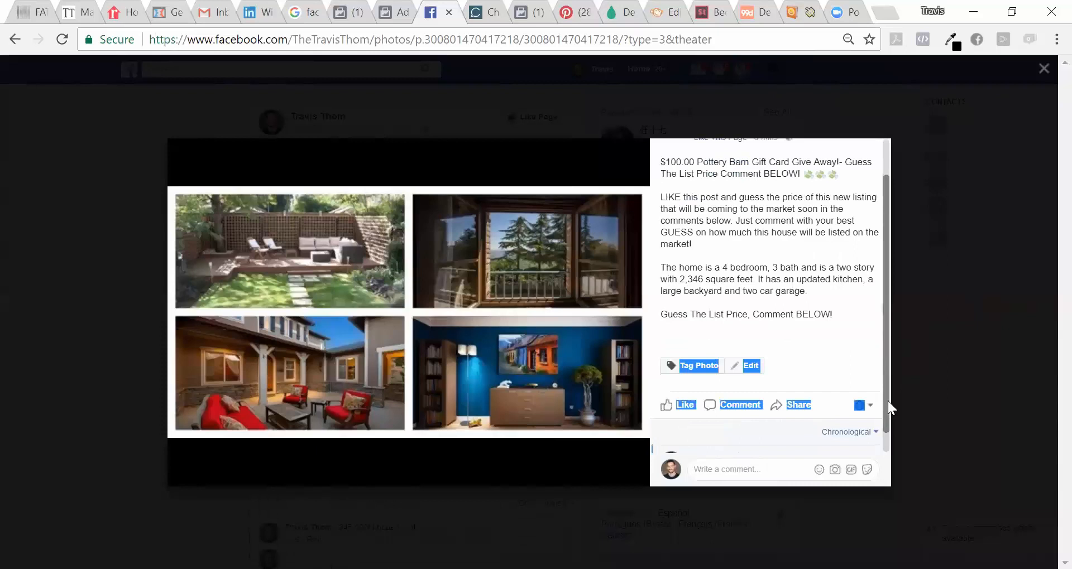
left_click(864, 371)
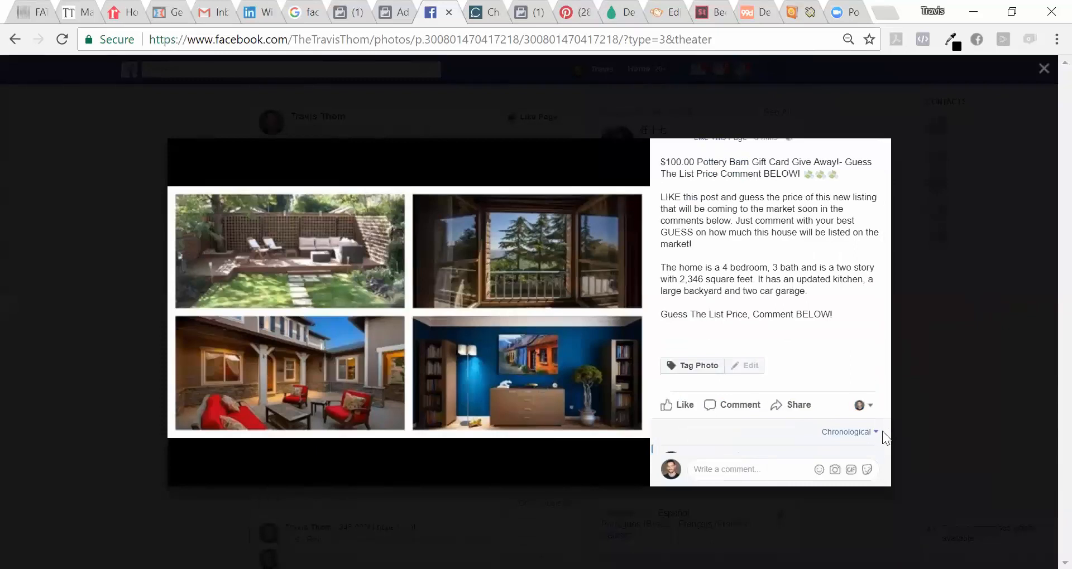
left_click(835, 433)
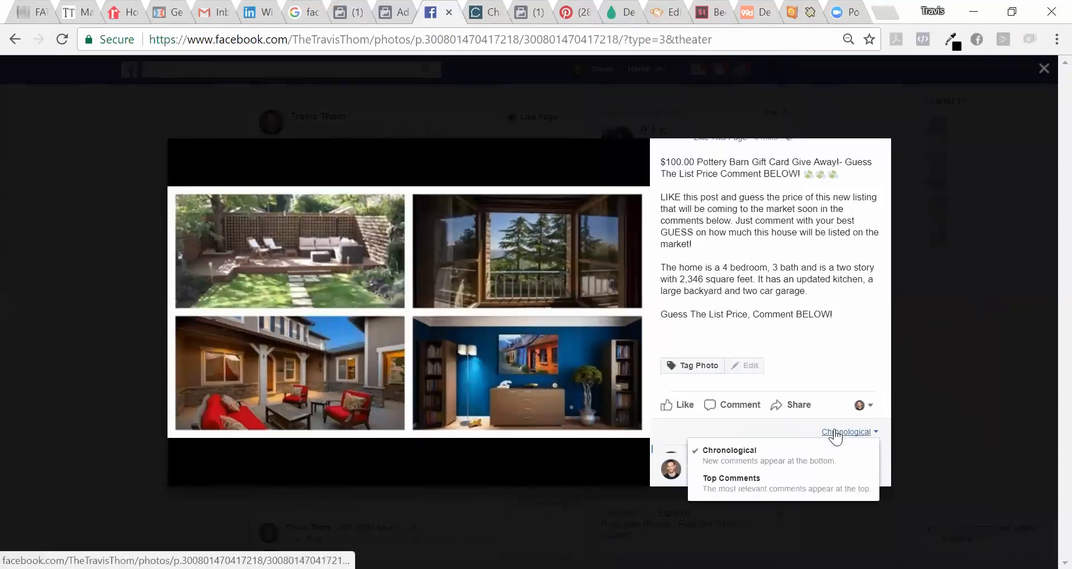
left_click(773, 481)
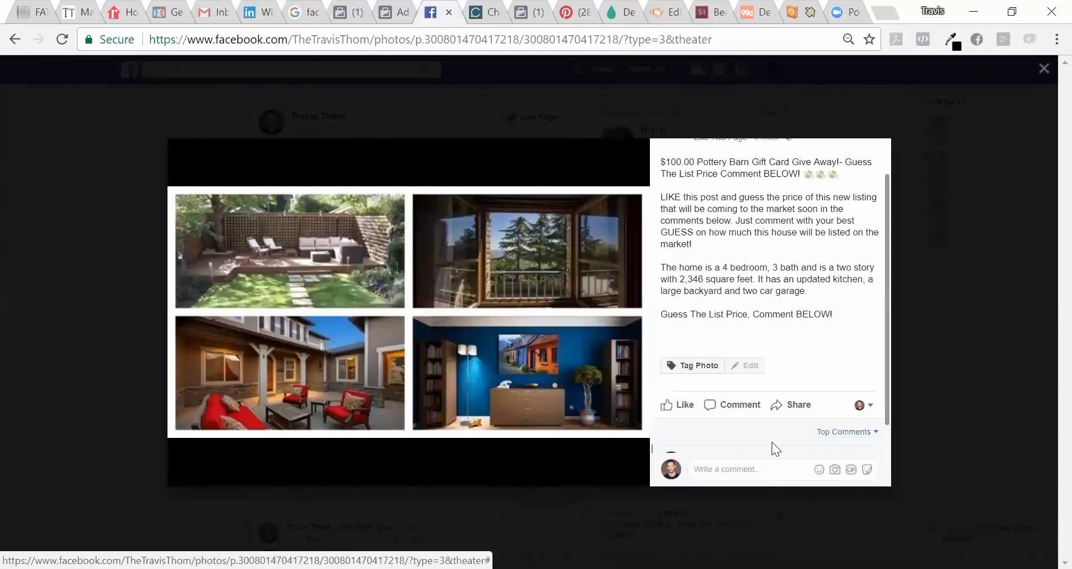
scroll(771, 442, "down", 1)
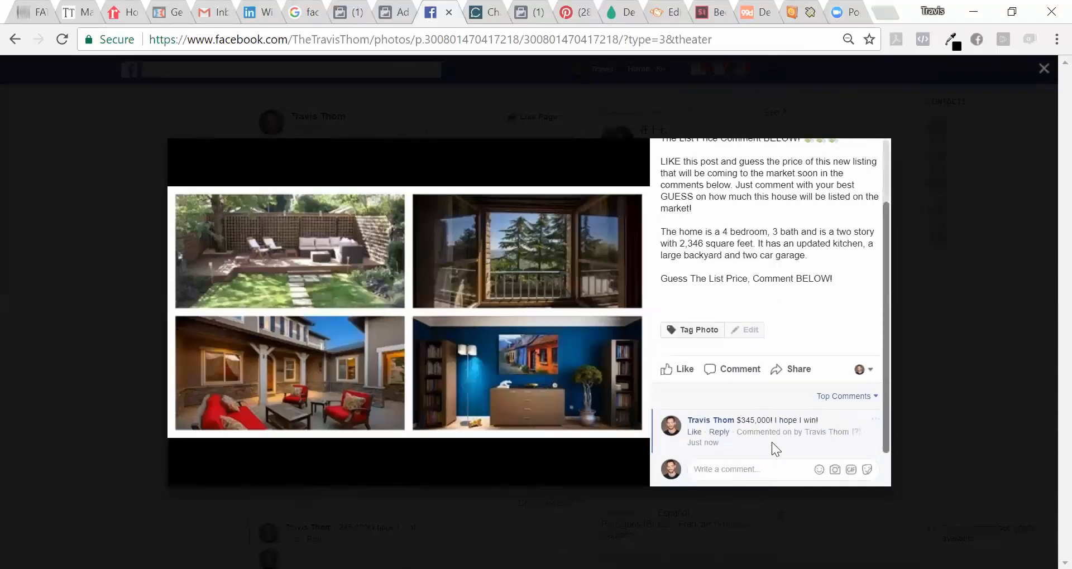